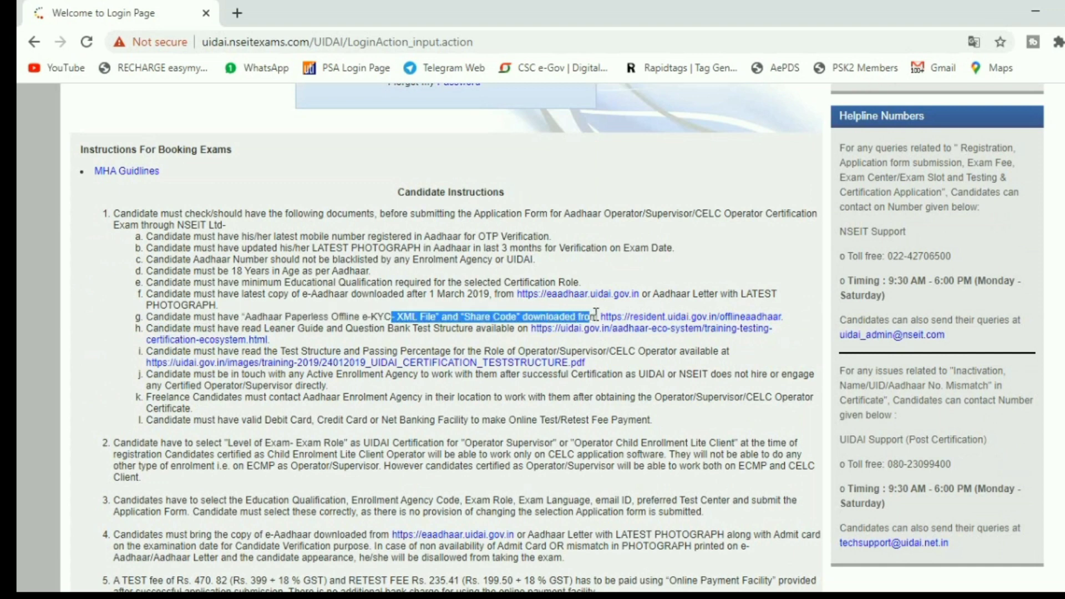
# On the UIDAI offline e-KYC page, enter the Aadhaar number and security code, then request an OTP
pyautogui.click(696, 318)
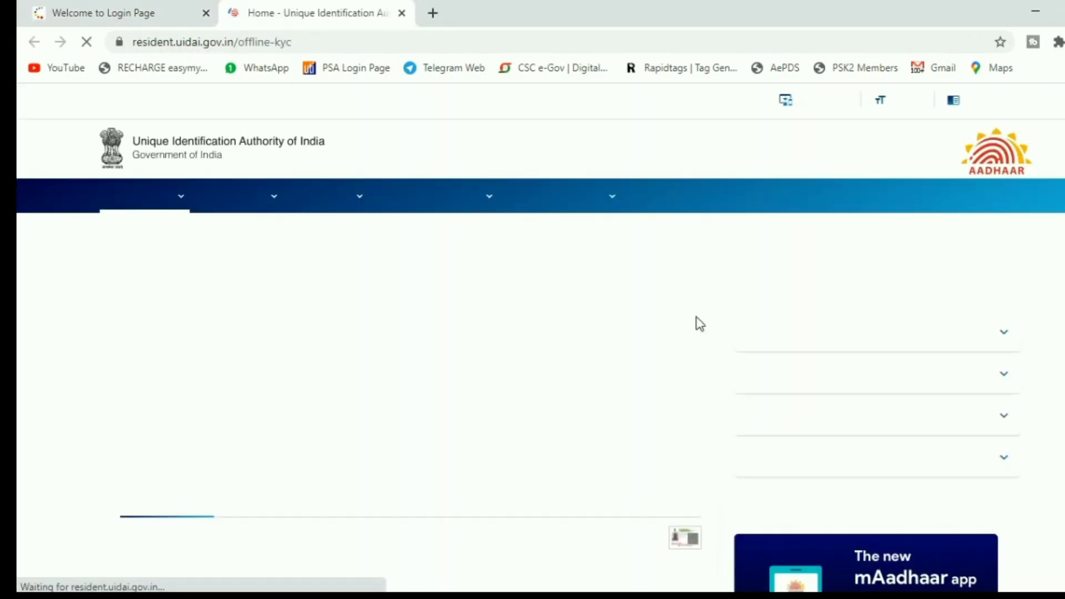
pyautogui.scroll(-3, 233, 499)
pyautogui.click(199, 436)
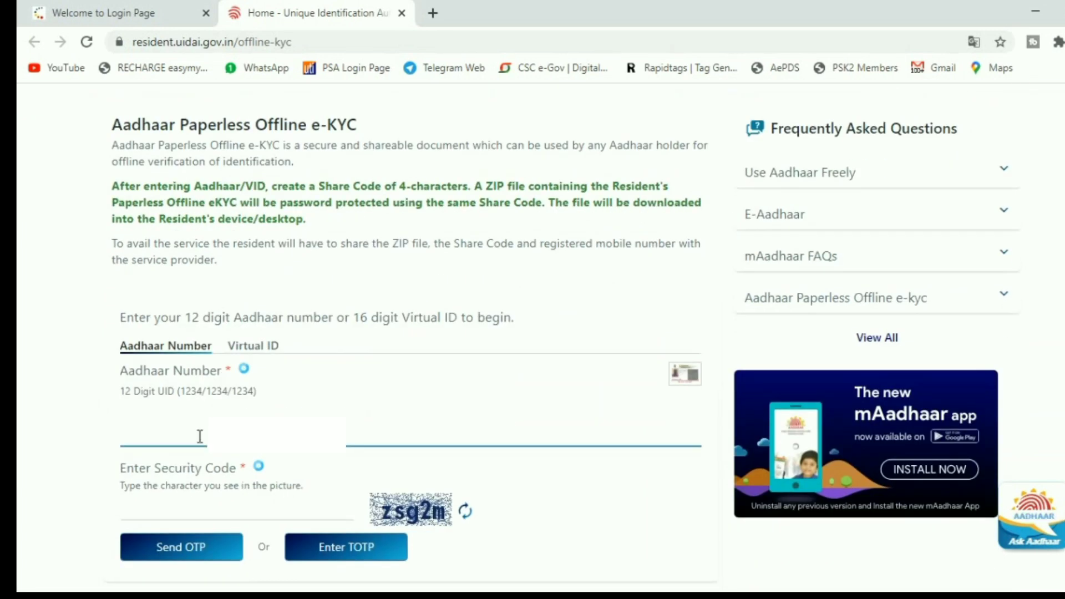
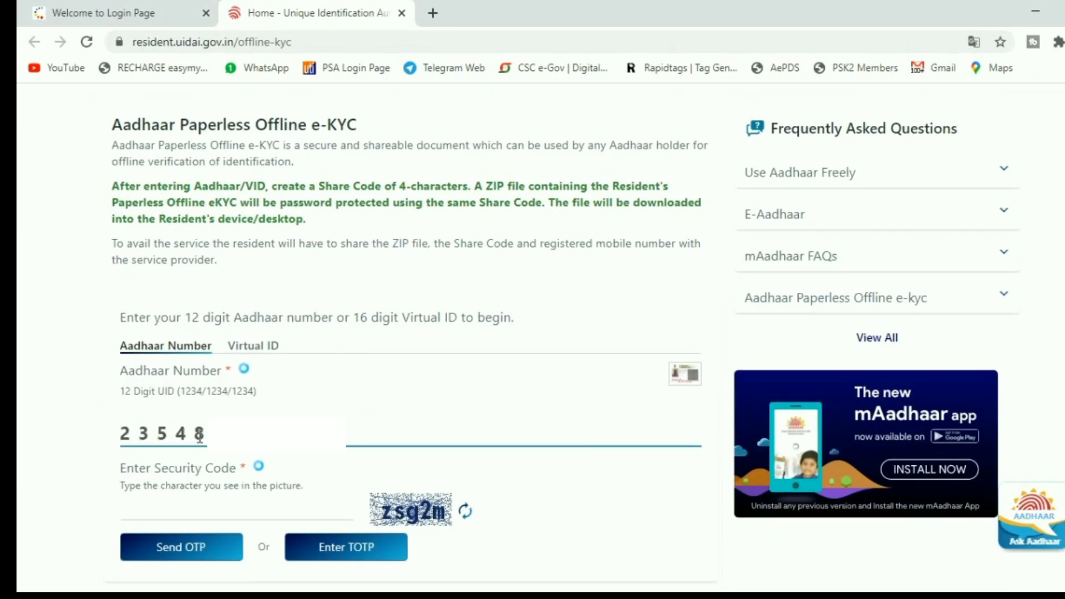
pyautogui.click(183, 515)
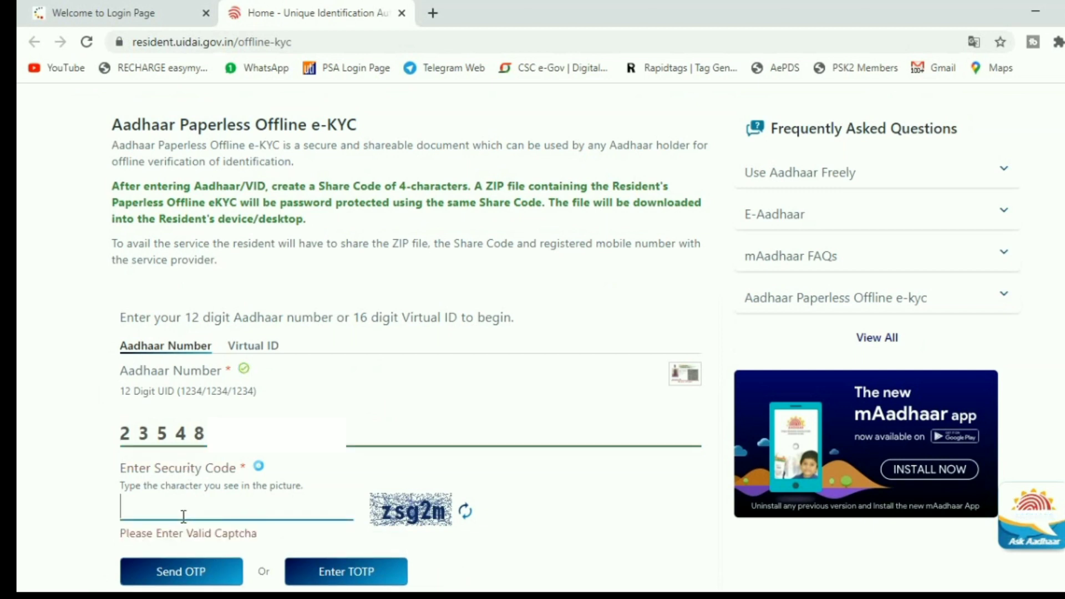
pyautogui.write('zsg2m')
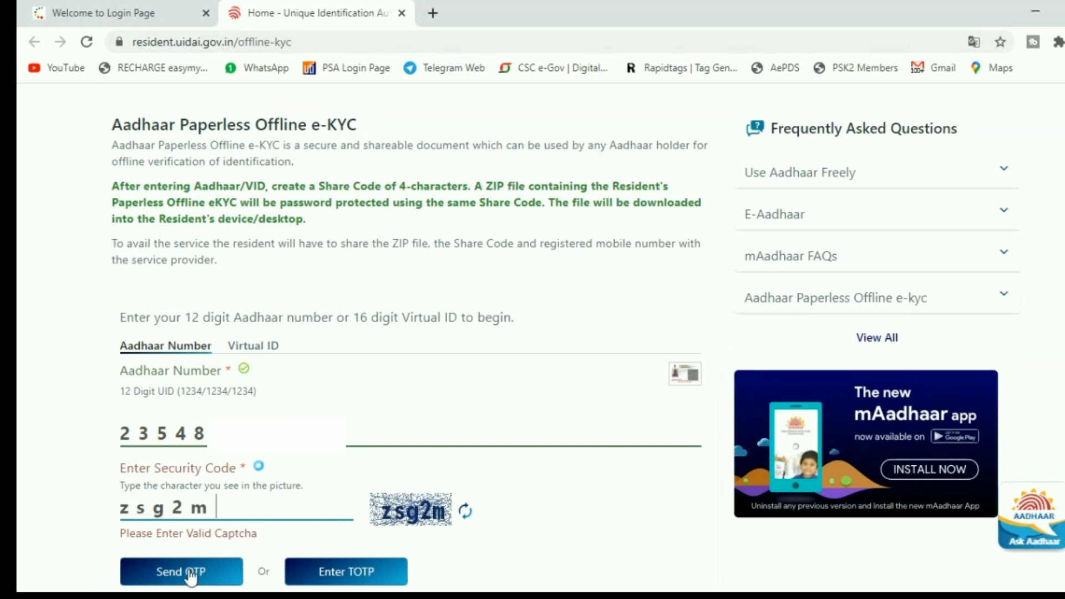
pyautogui.scroll(-4, 178, 576)
pyautogui.click(185, 336)
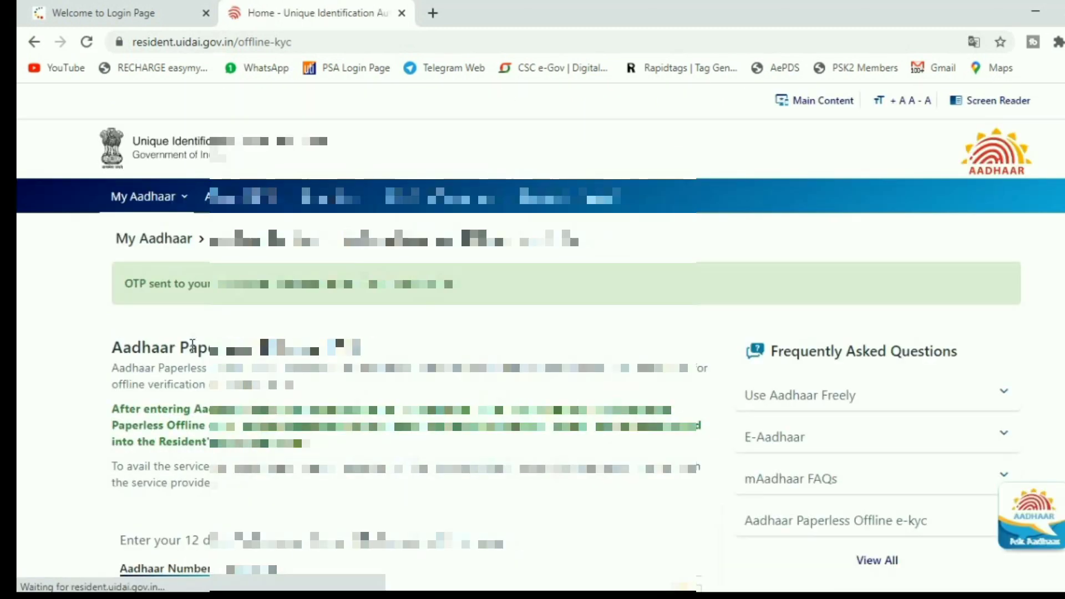
pyautogui.scroll(-10, 186, 344)
pyautogui.scroll(-2, 366, 333)
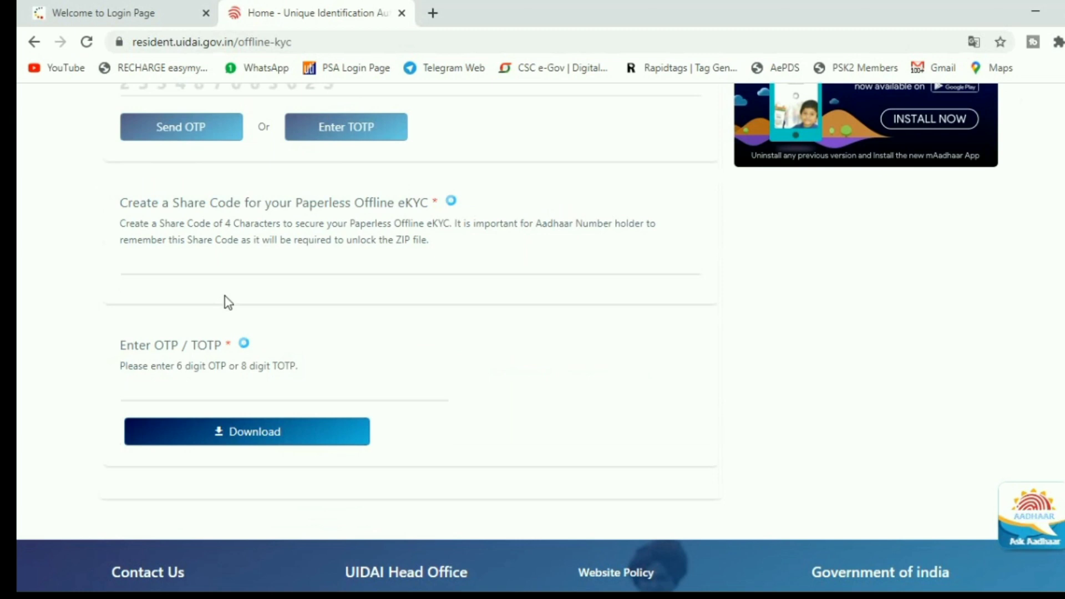
# Enter the received OTP and a 4-digit share code, then download the Offline e-KYC ZIP
pyautogui.click(219, 383)
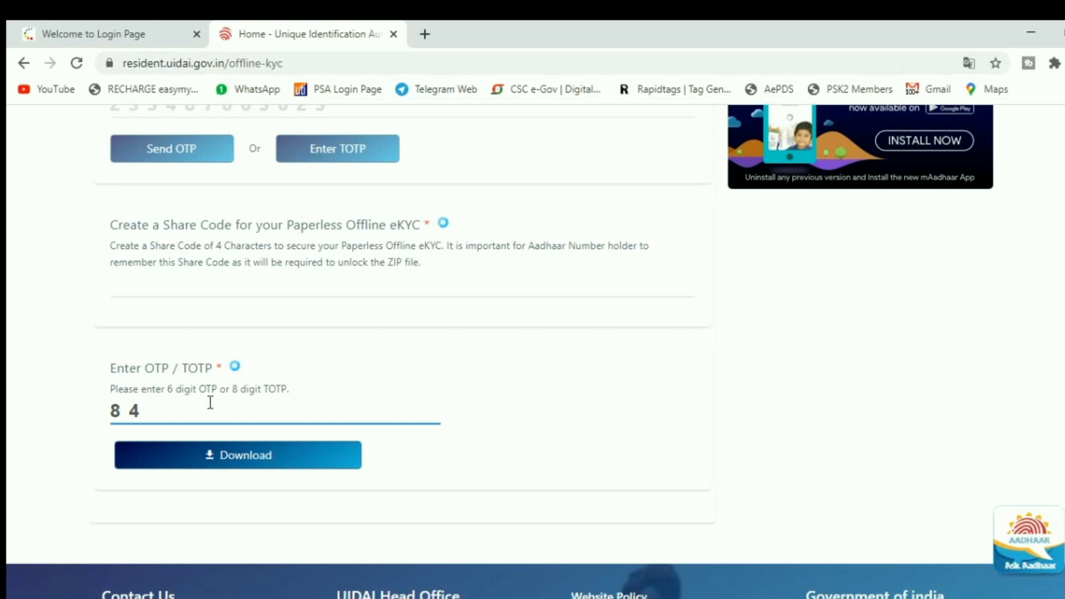
pyautogui.click(224, 470)
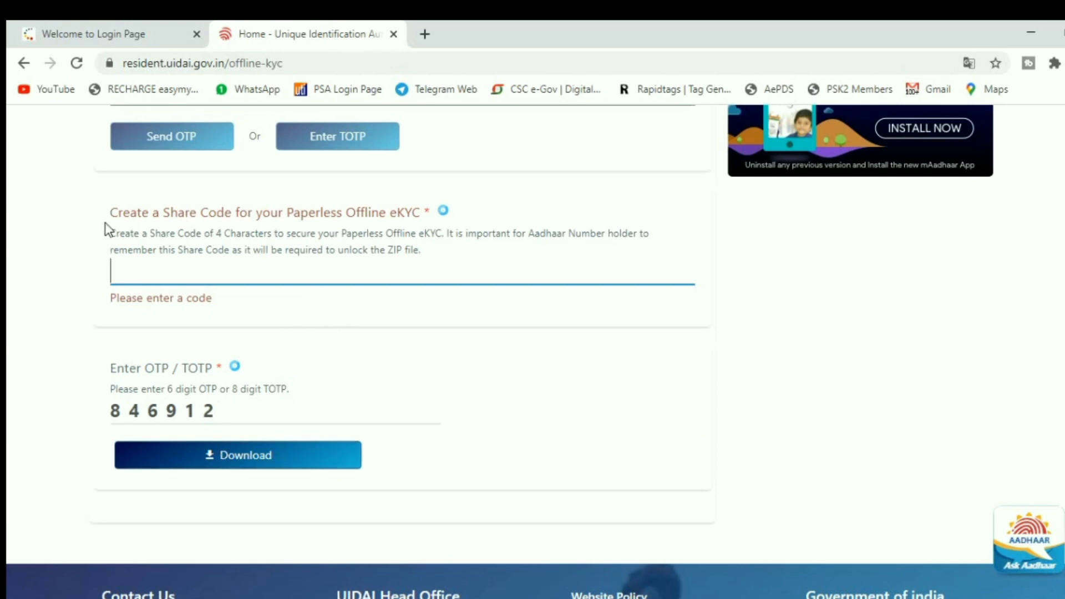
pyautogui.click(220, 459)
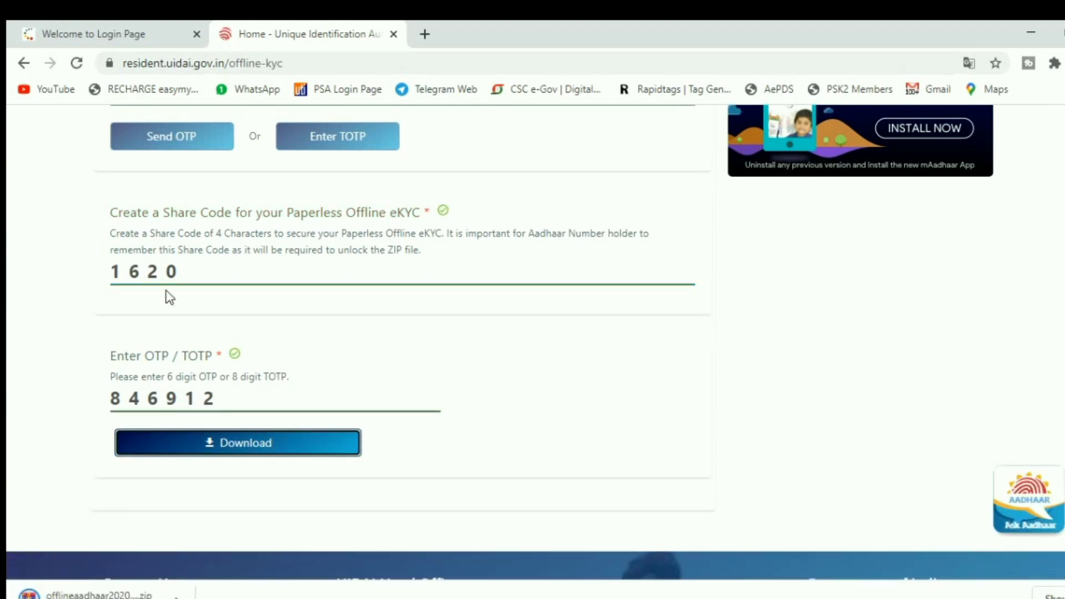
# Show the downloaded ZIP in its folder and return to the browser
pyautogui.moveTo(184, 273); pyautogui.dragTo(100, 280)
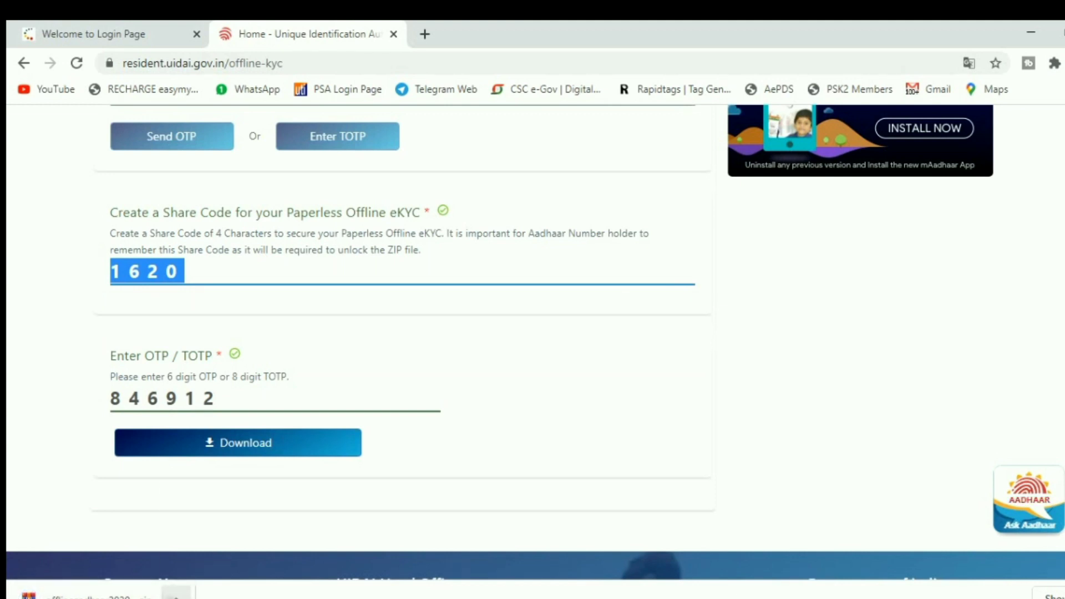
pyautogui.click(176, 592)
pyautogui.click(224, 546)
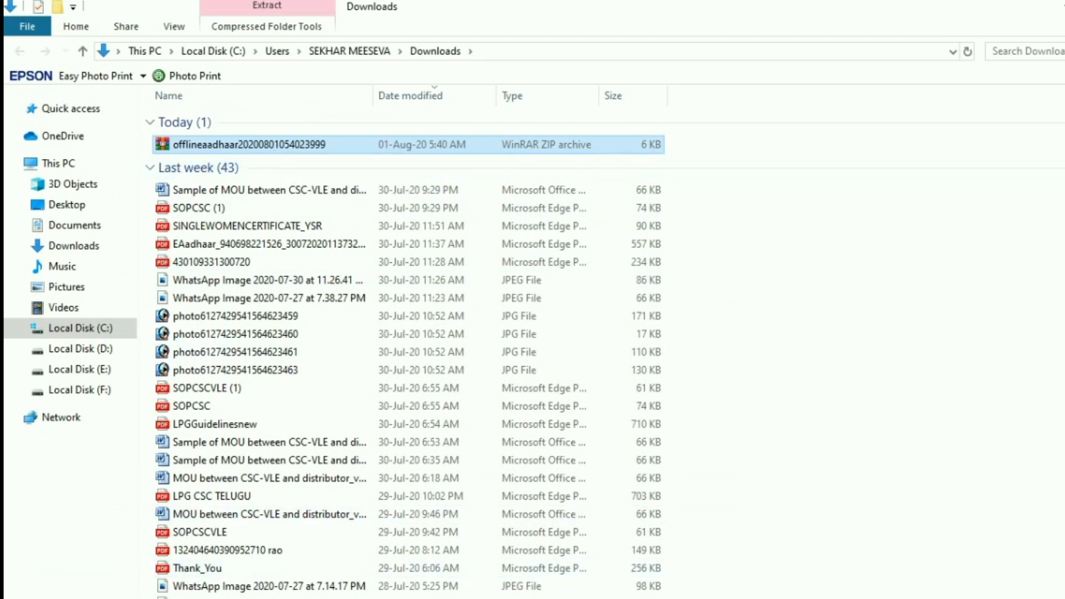
pyautogui.hotkey('alt', 'Tab')
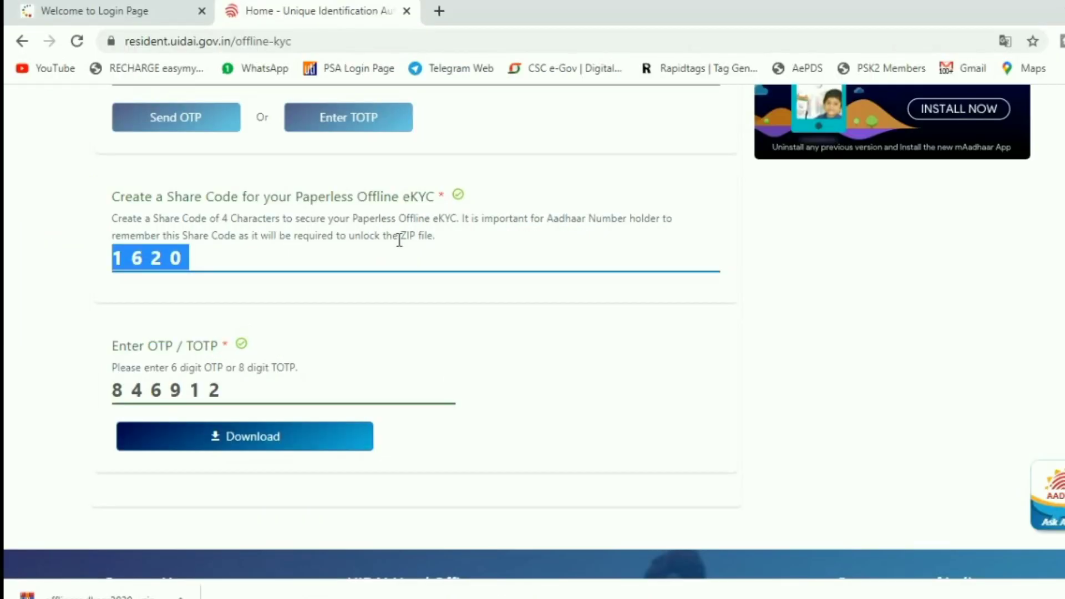
# Go back to the NSEIT login tab and start a new user registration
pyautogui.scroll(15, 328, 235)
pyautogui.click(109, 7)
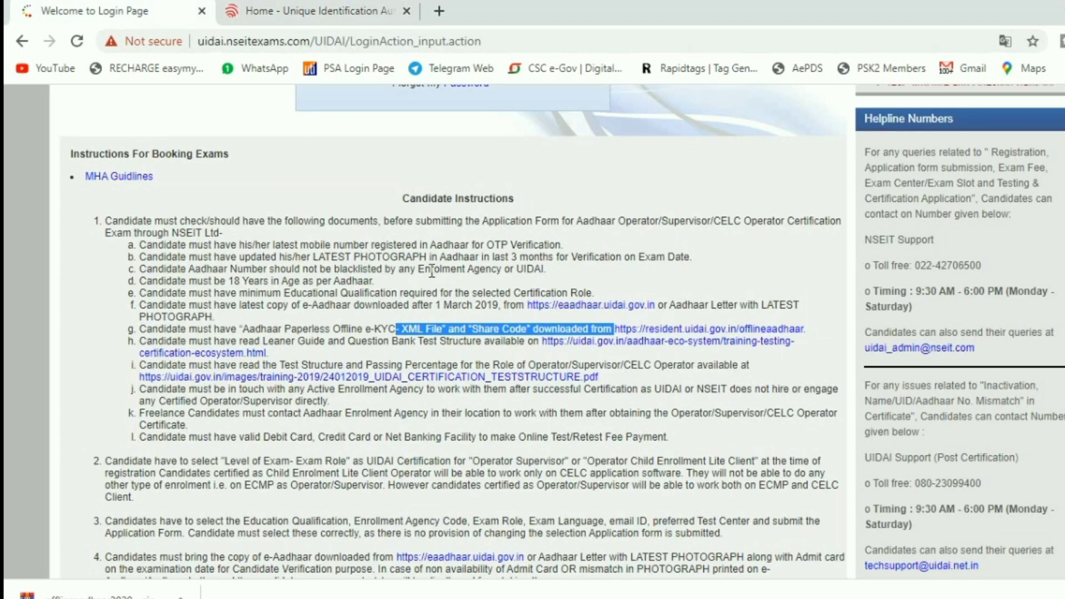
pyautogui.scroll(5, 499, 321)
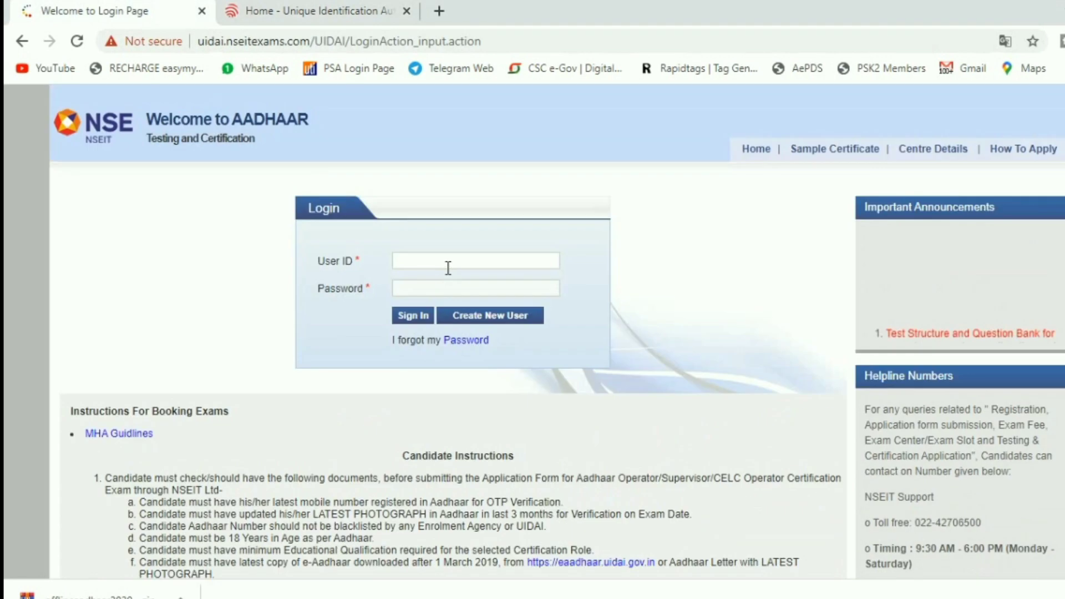
pyautogui.click(510, 326)
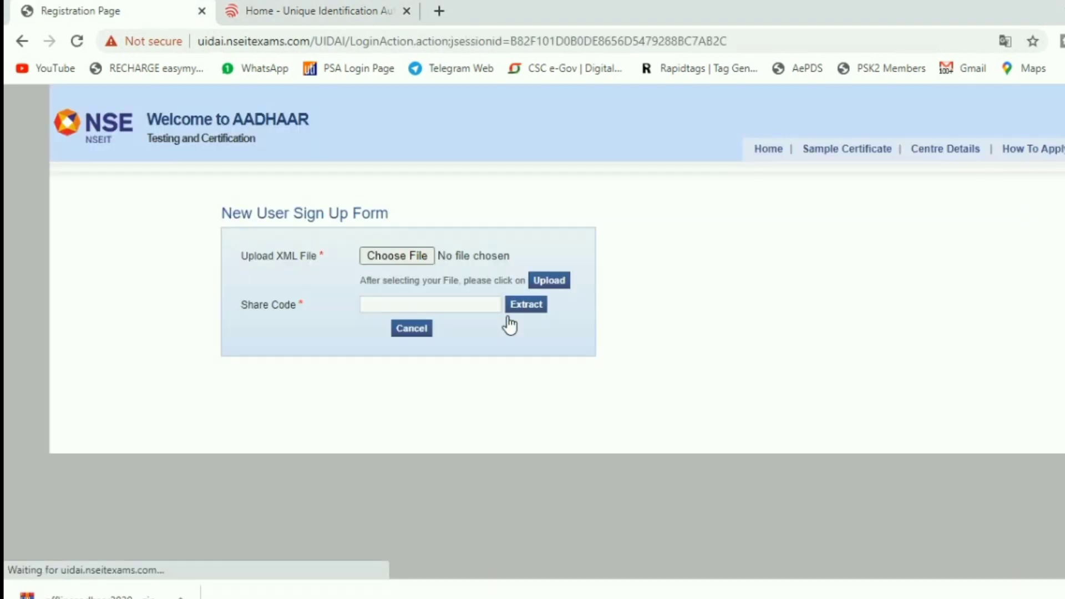
# Upload the offline Aadhaar ZIP from Downloads and extract its data with the share code
pyautogui.click(408, 261)
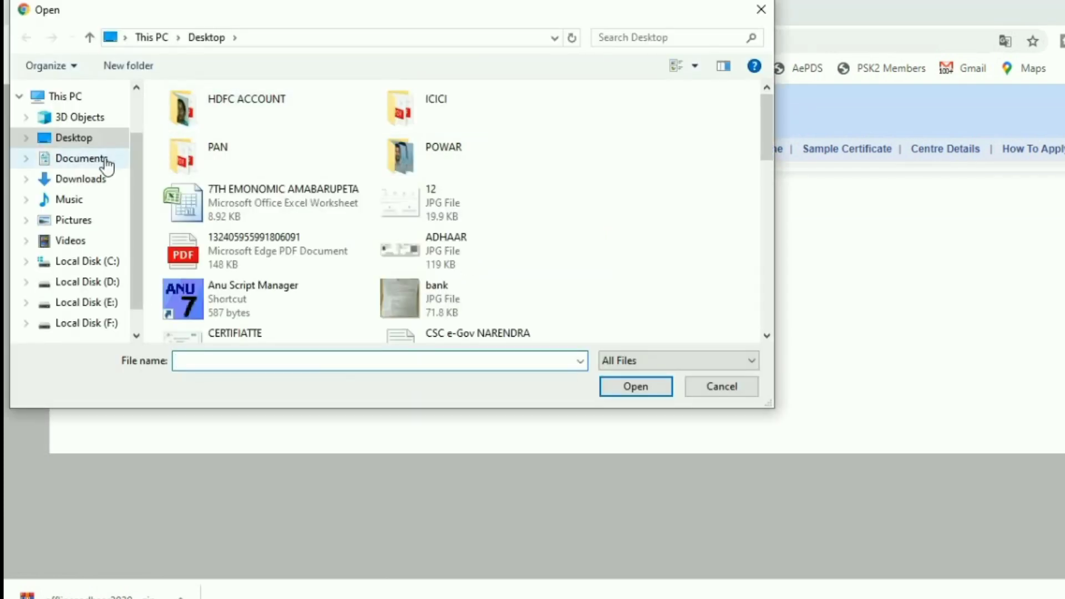
pyautogui.click(93, 179)
pyautogui.click(208, 130)
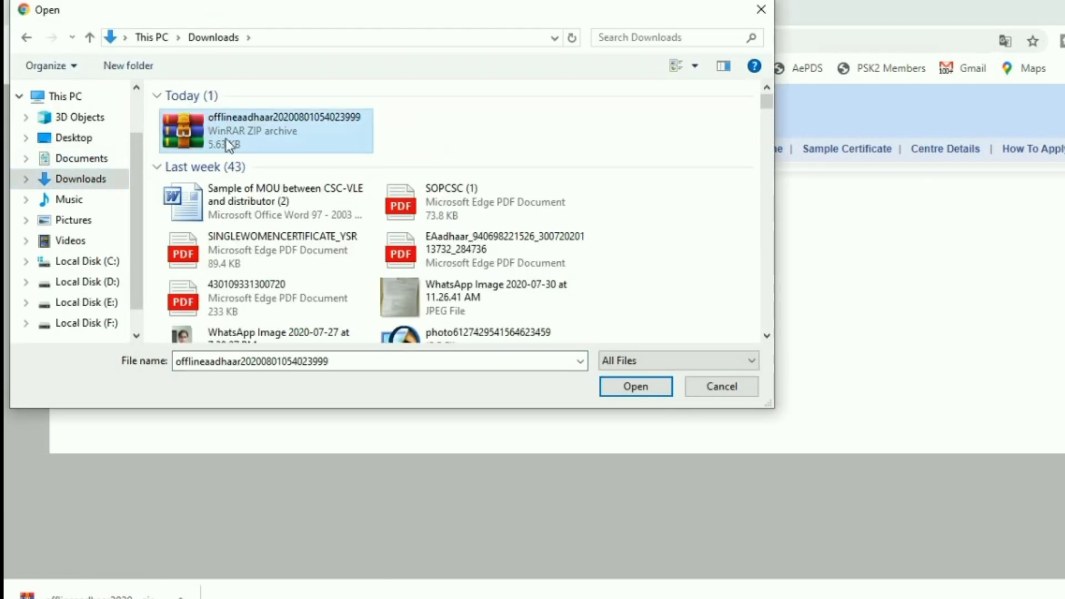
pyautogui.click(627, 387)
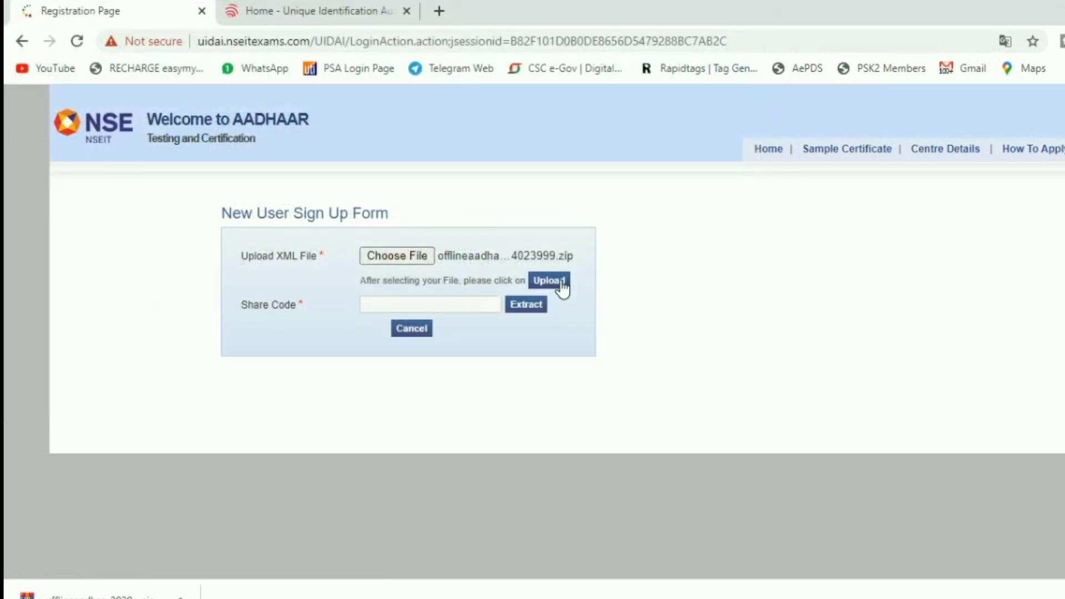
pyautogui.click(560, 284)
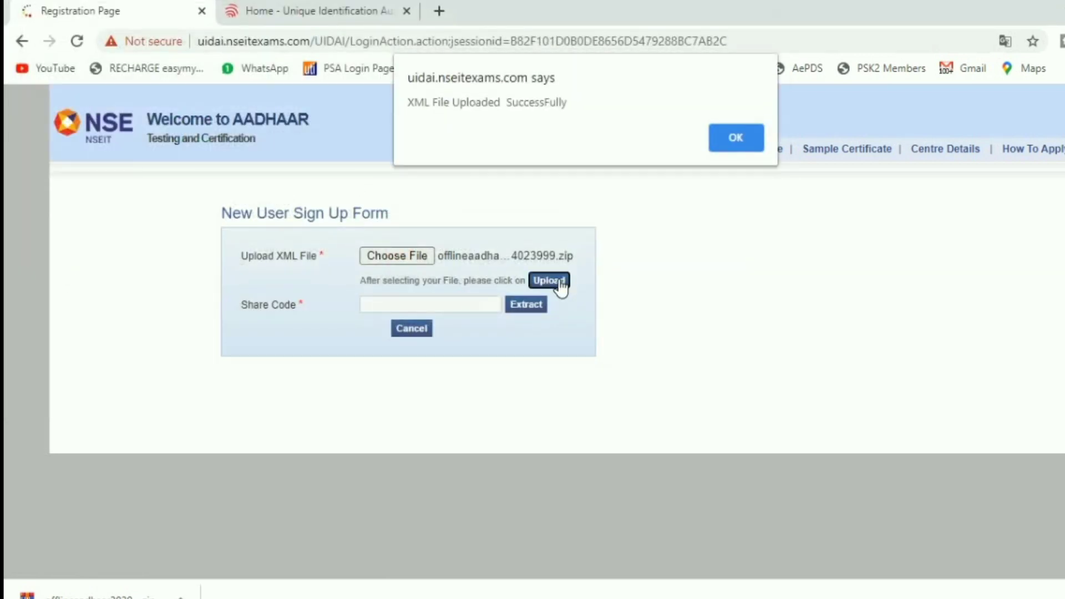
pyautogui.click(737, 143)
pyautogui.click(431, 306)
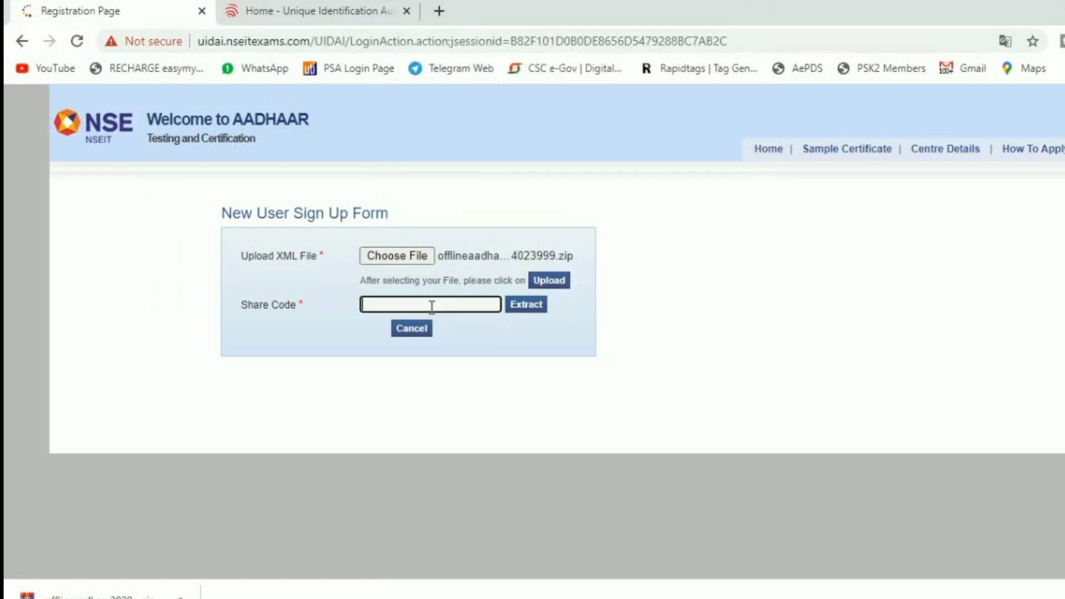
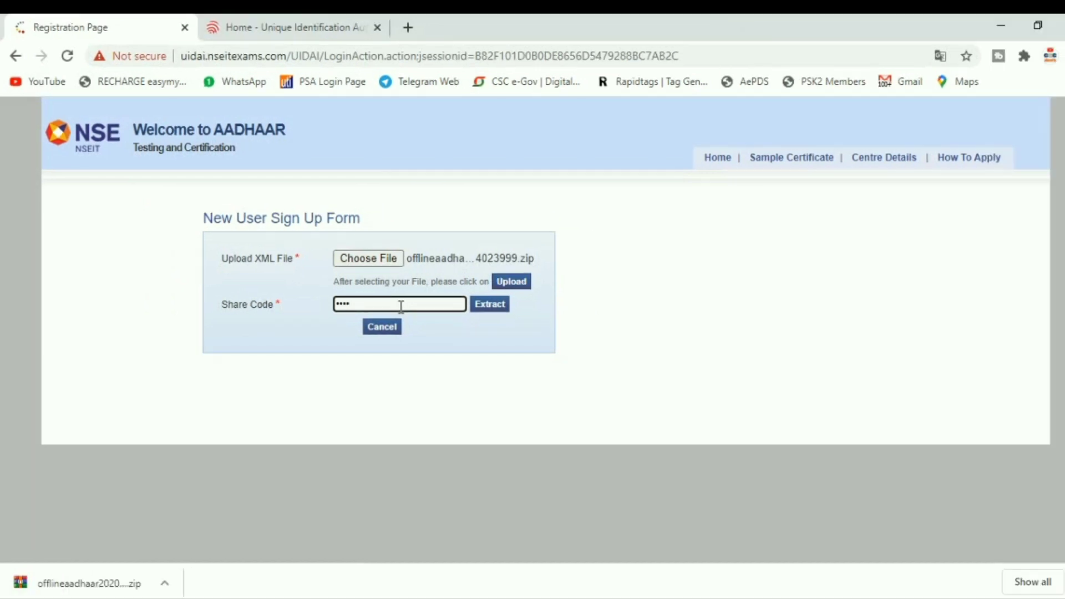
pyautogui.click(487, 306)
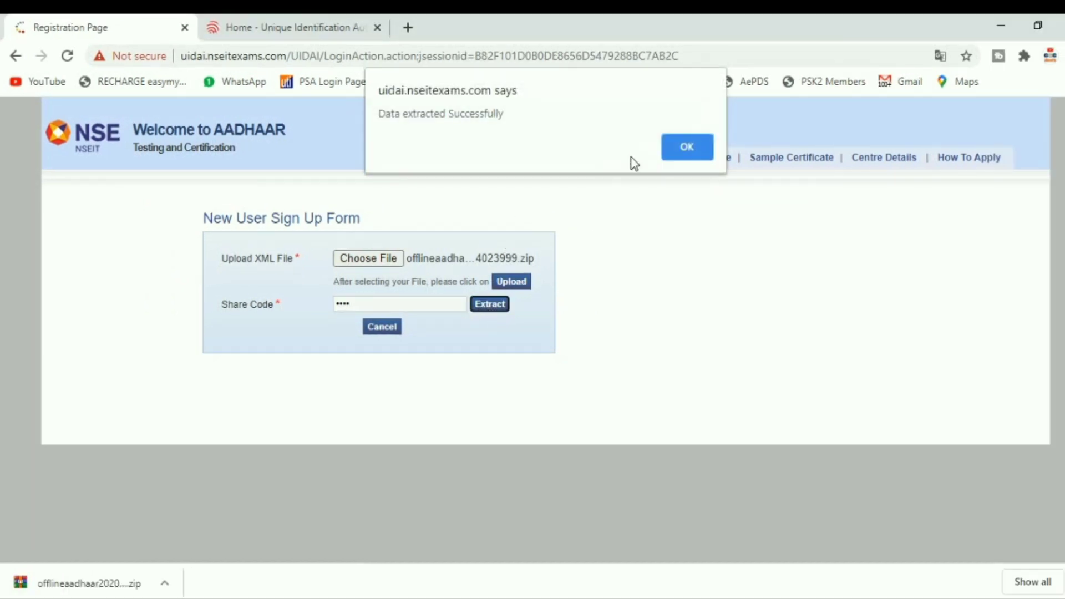
# Enter the registered mobile number and validate it against the Aadhaar data
pyautogui.click(666, 152)
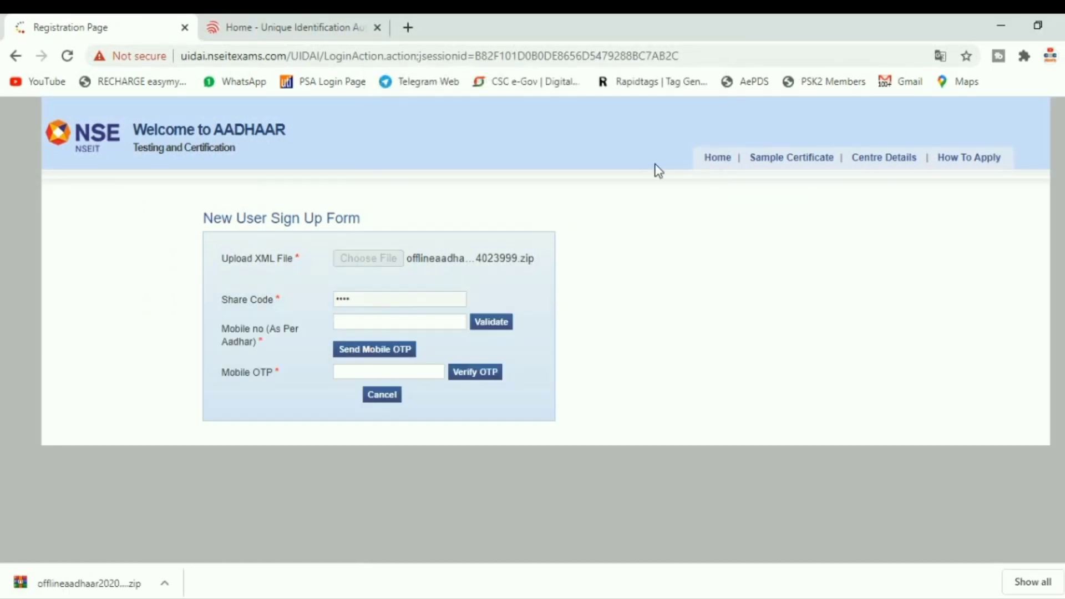
pyautogui.click(367, 328)
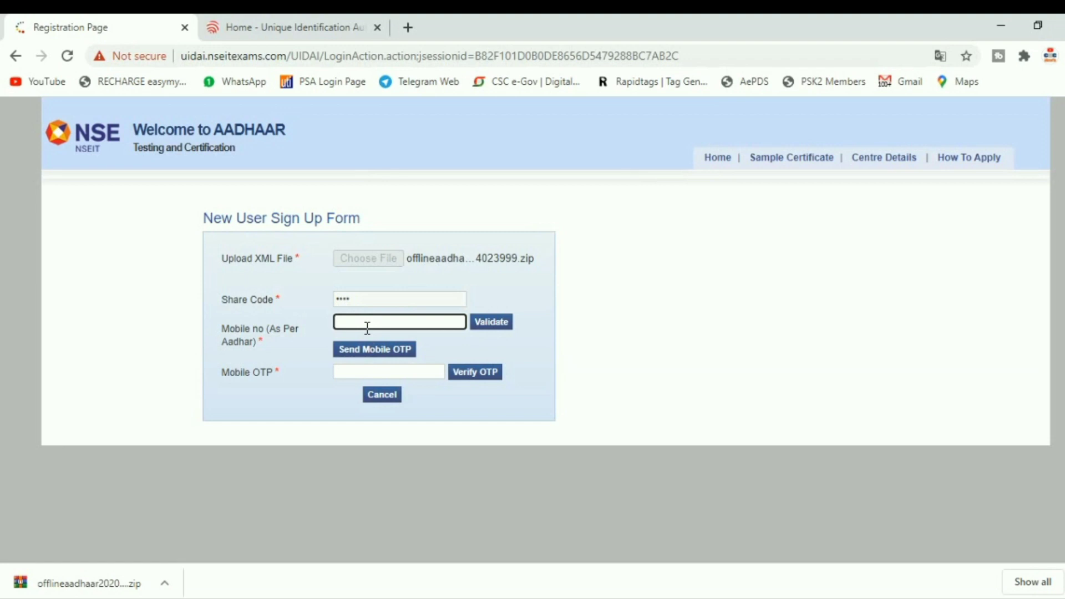
pyautogui.write('77028288')
pyautogui.click(498, 323)
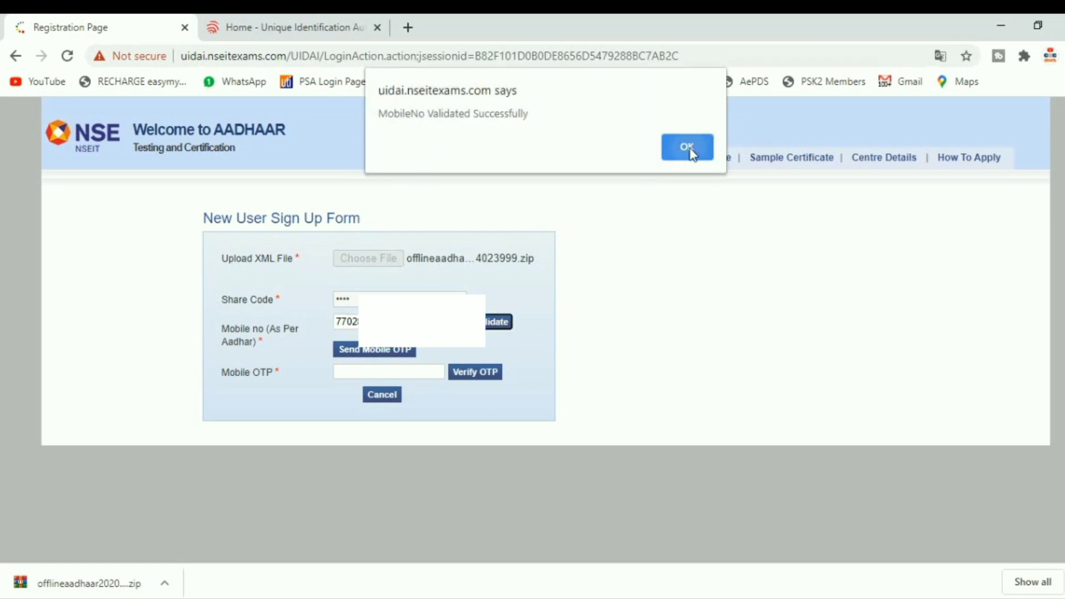
pyautogui.click(688, 149)
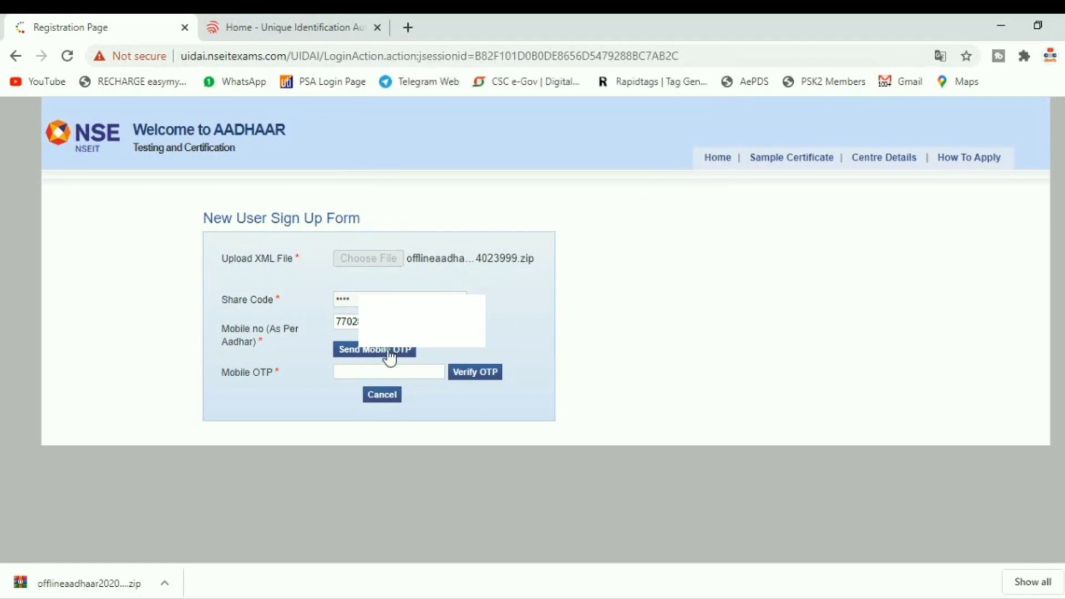
# Verify the mobile OTP, accept the consent declaration and type the e-mail ID
pyautogui.click(390, 354)
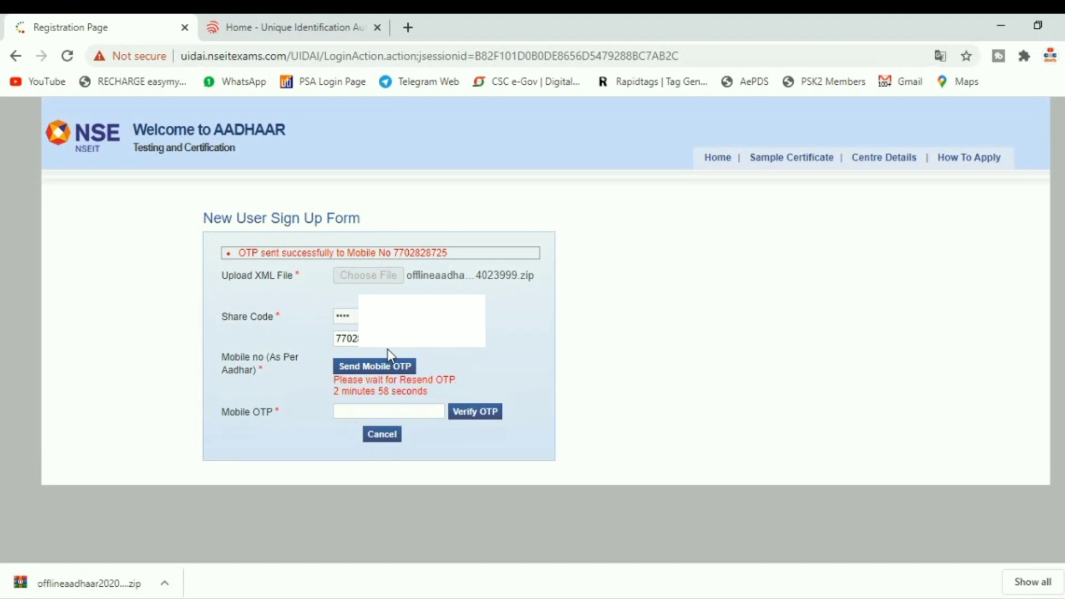
pyautogui.click(360, 413)
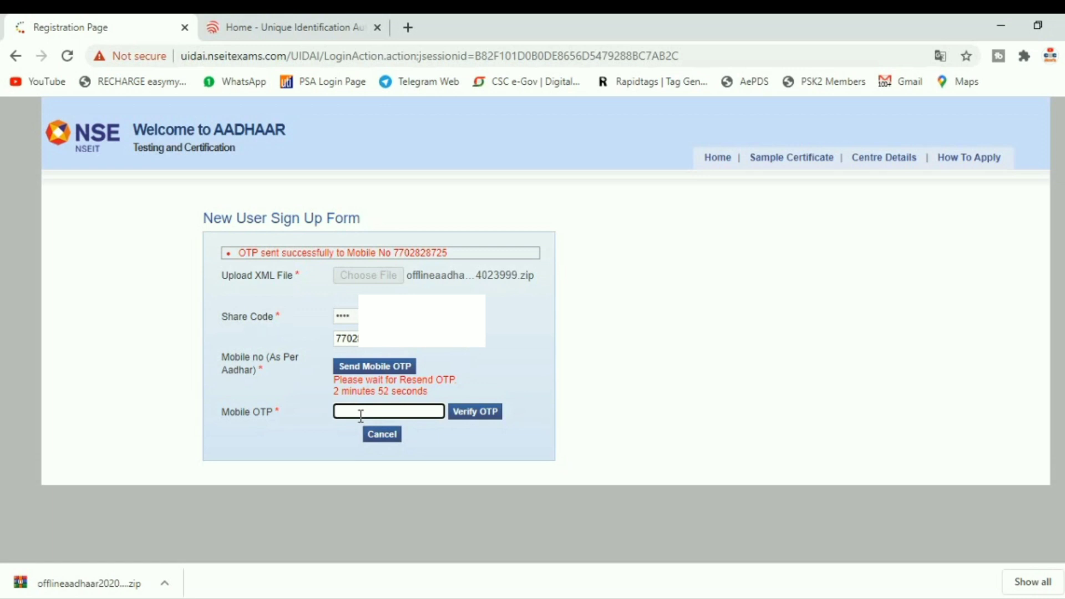
pyautogui.click(481, 413)
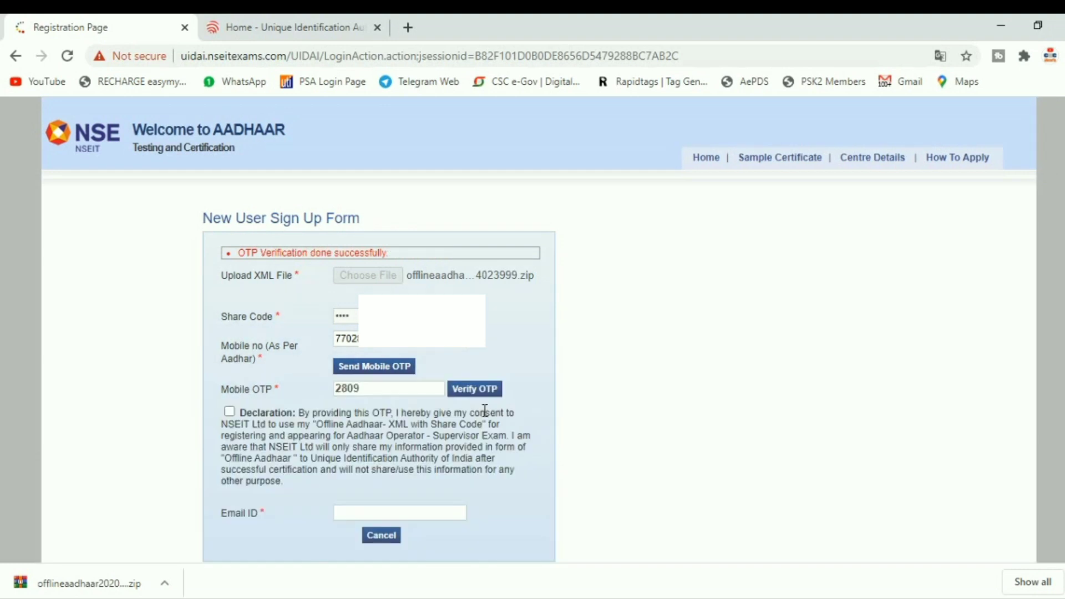
pyautogui.click(229, 411)
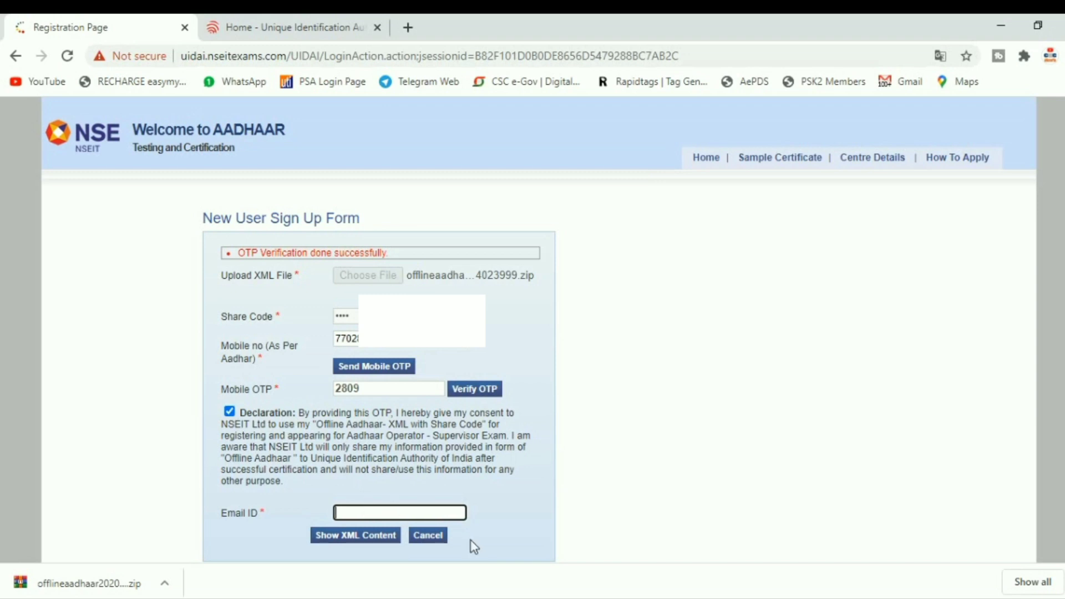
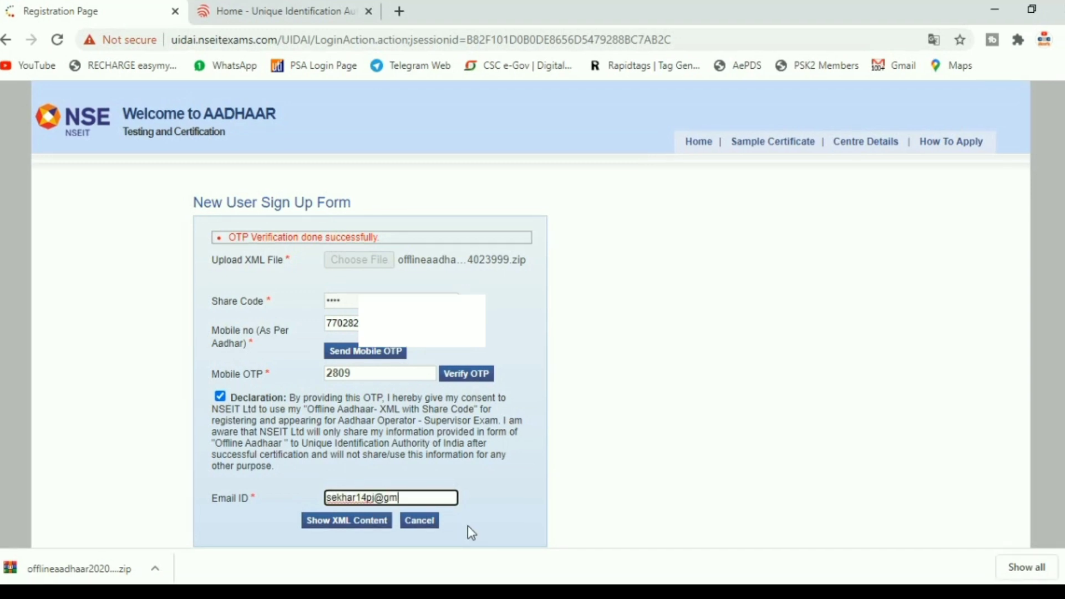
# Review the Aadhaar details shown from the XML content and confirm the registration
pyautogui.click(362, 523)
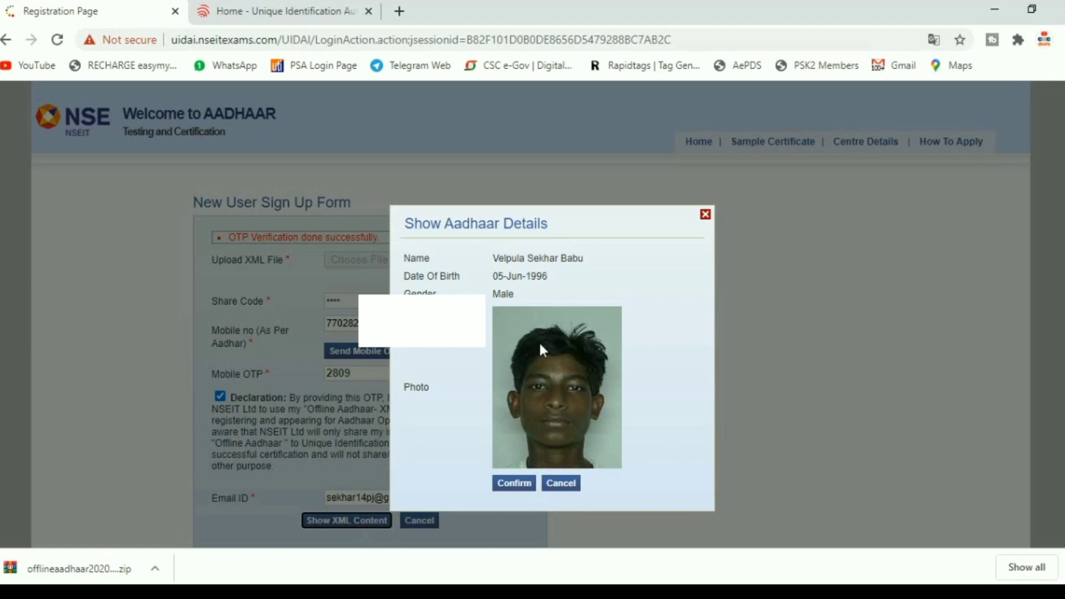
pyautogui.scroll(-1, 510, 428)
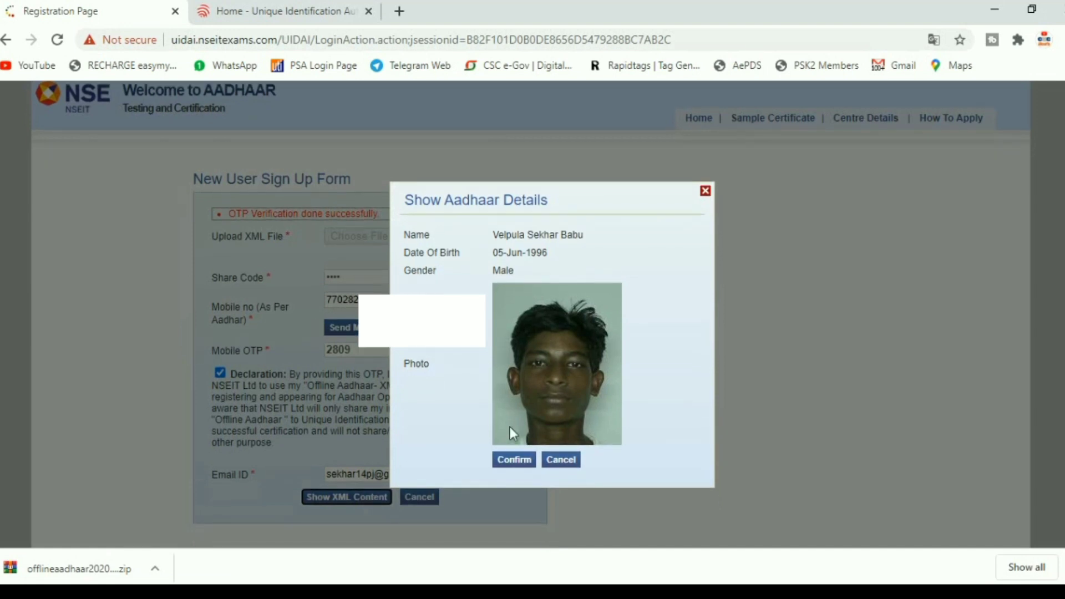
pyautogui.click(497, 465)
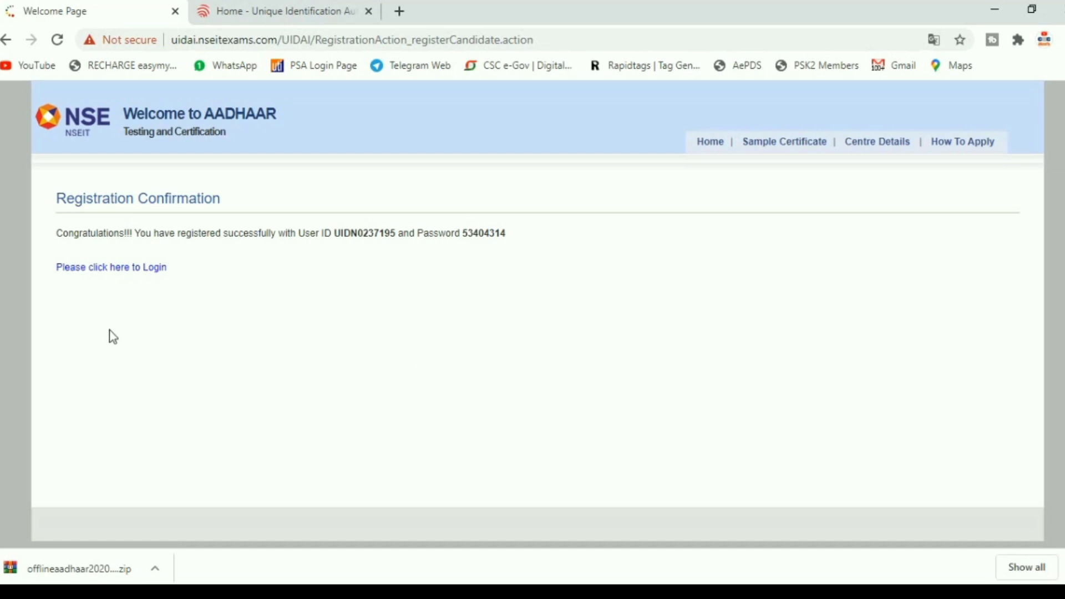
# Log in on the NSEIT login page with the newly issued user ID and password
pyautogui.click(141, 272)
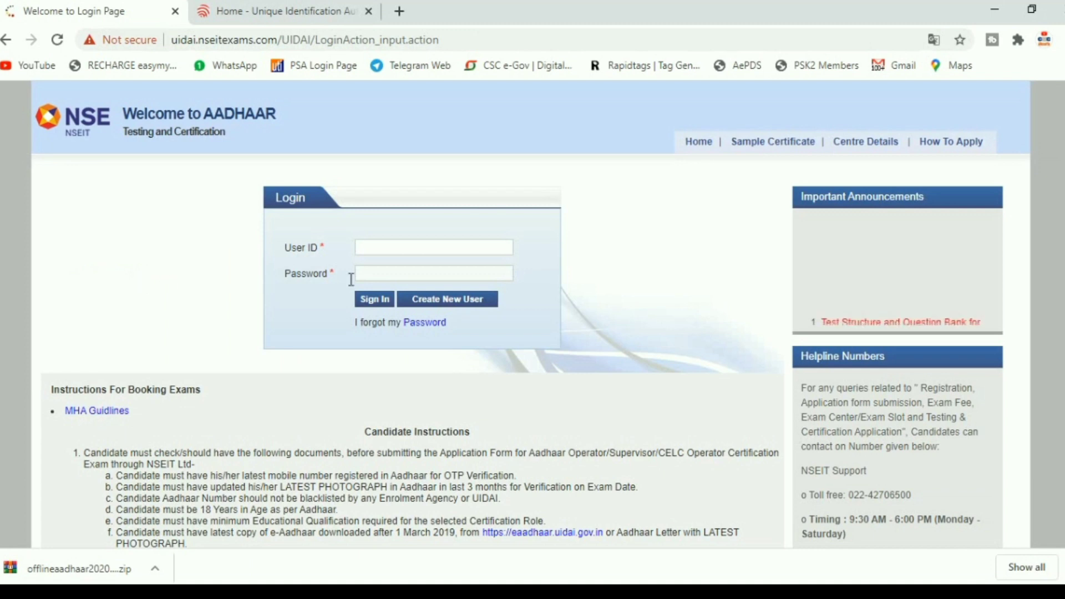
pyautogui.click(390, 248)
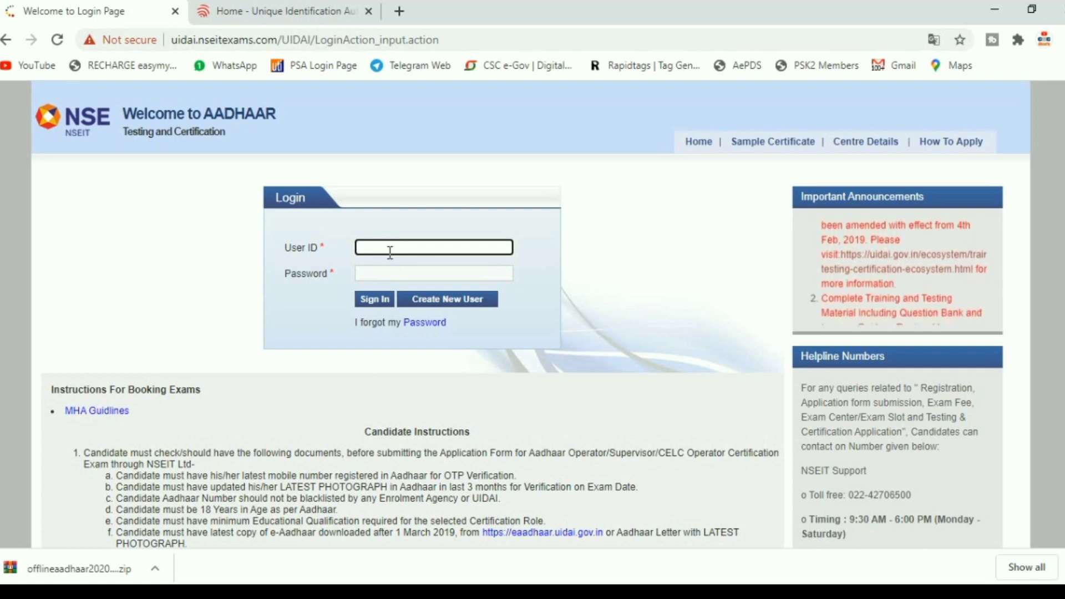
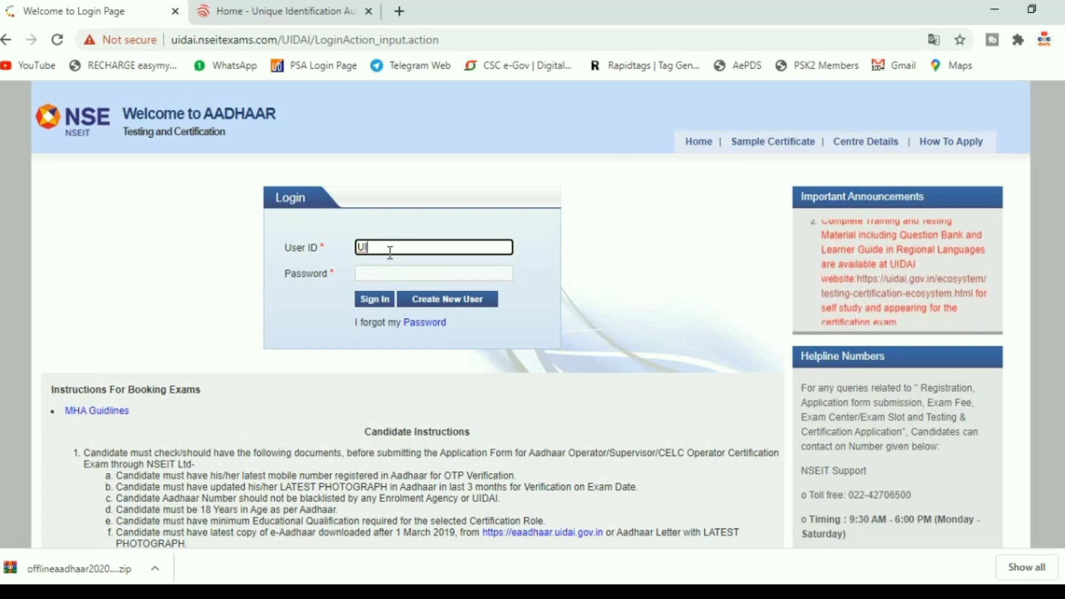
pyautogui.doubleClick(390, 253)
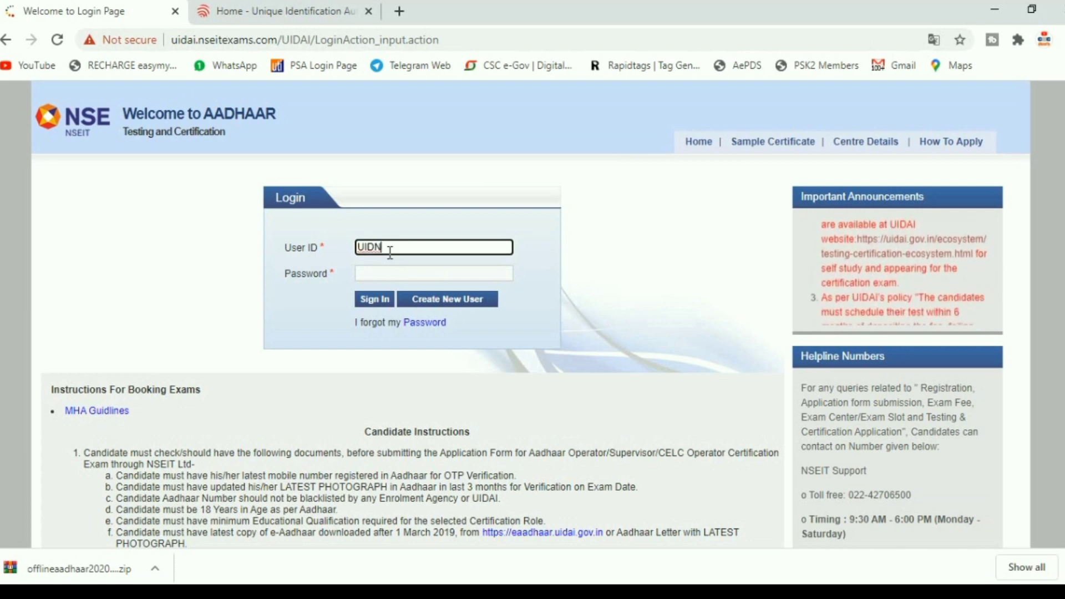
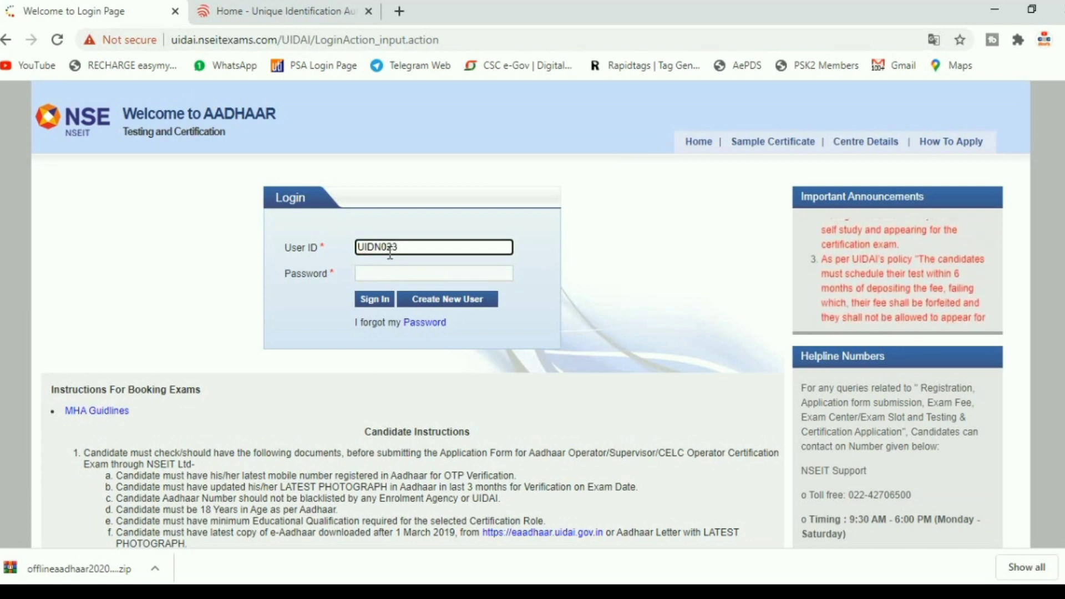
pyautogui.doubleClick(391, 253)
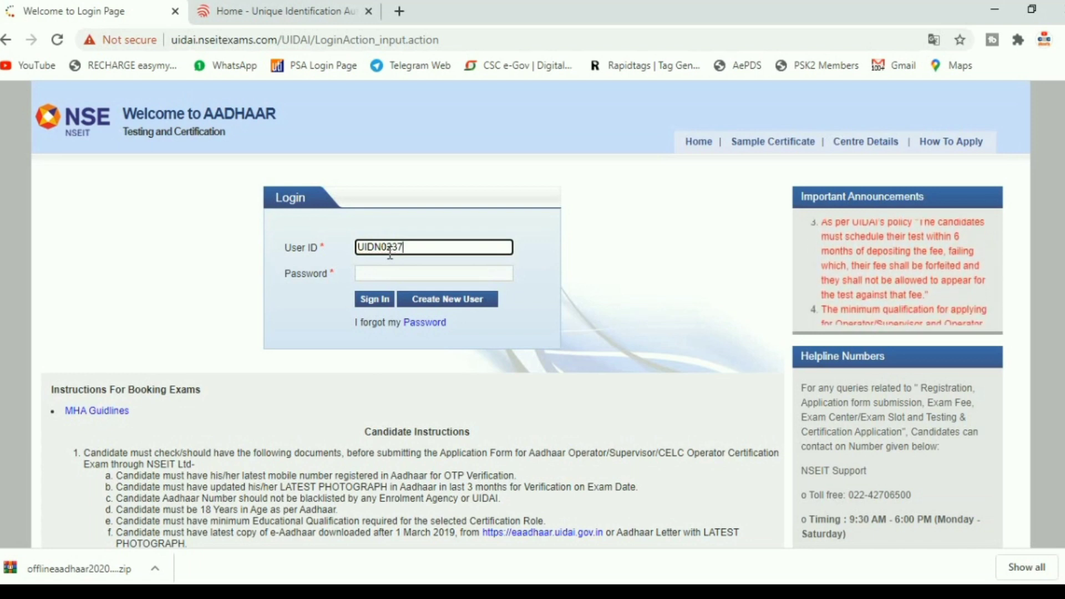
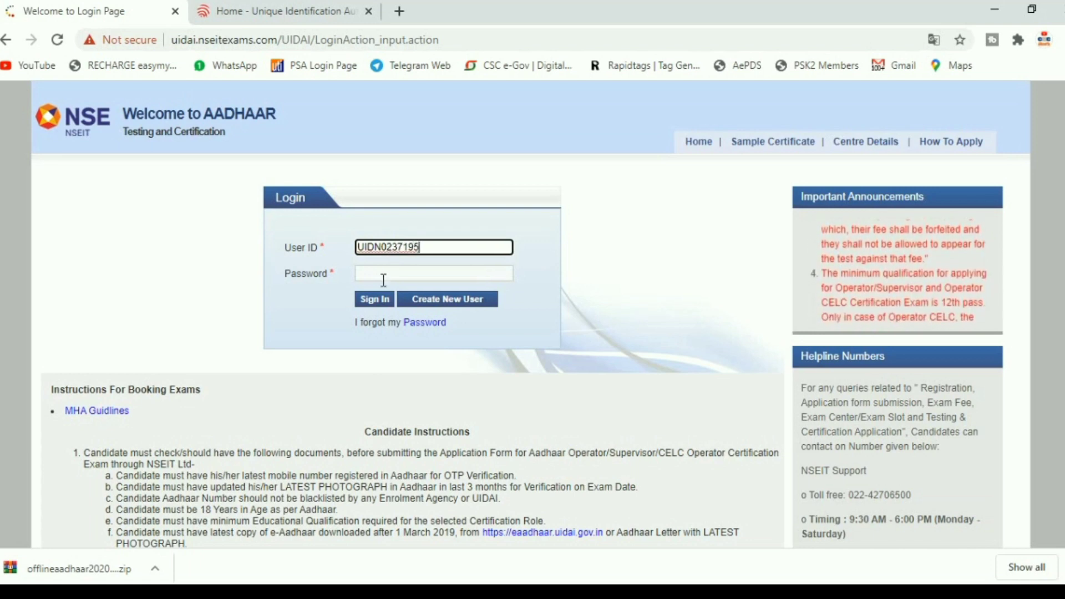
pyautogui.click(383, 277)
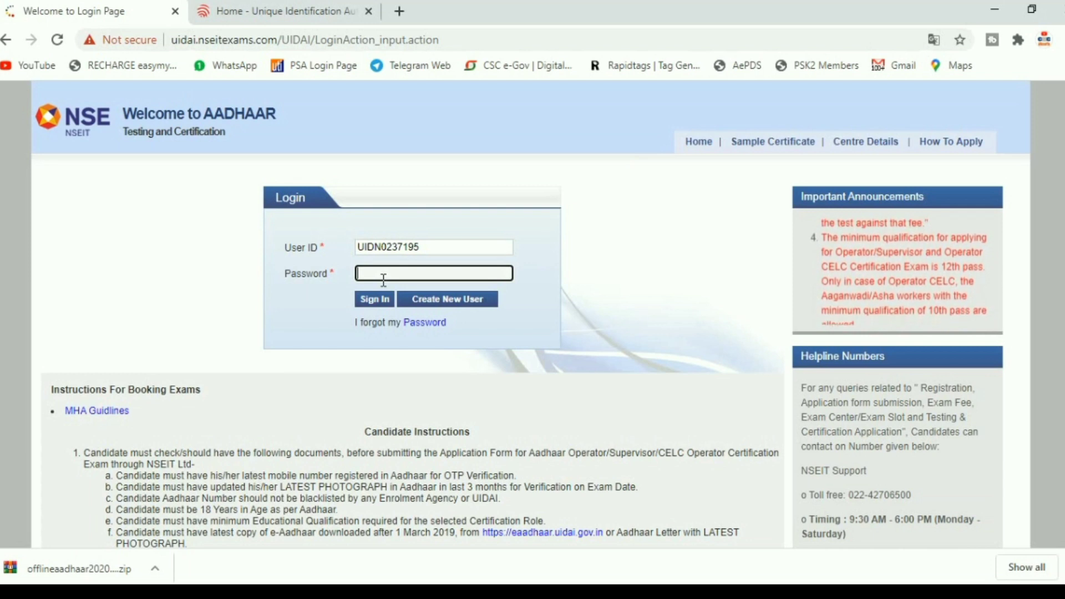
pyautogui.write('****')
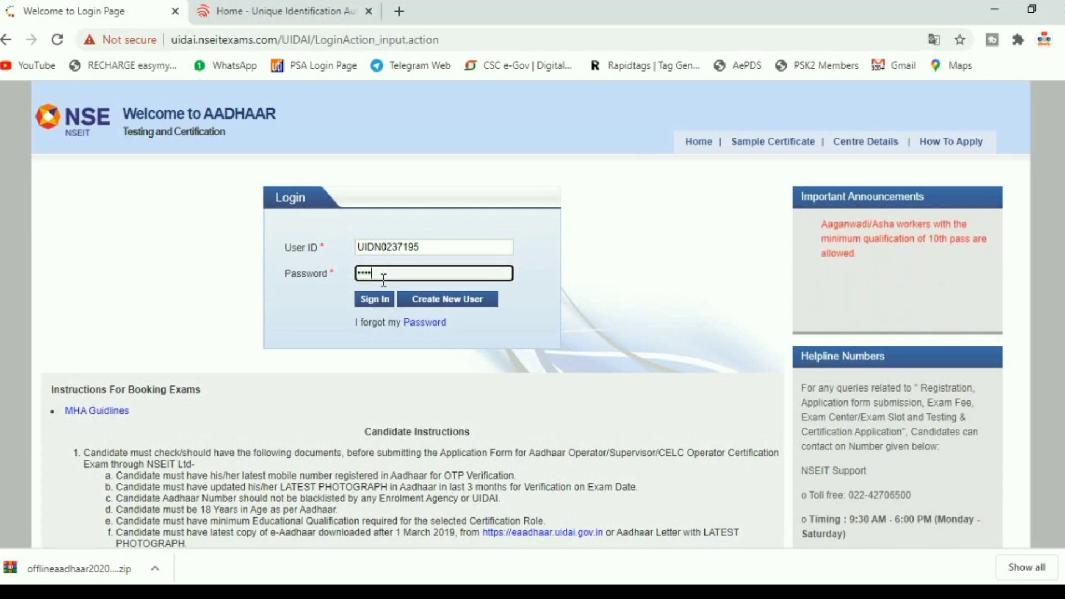
pyautogui.write('****')
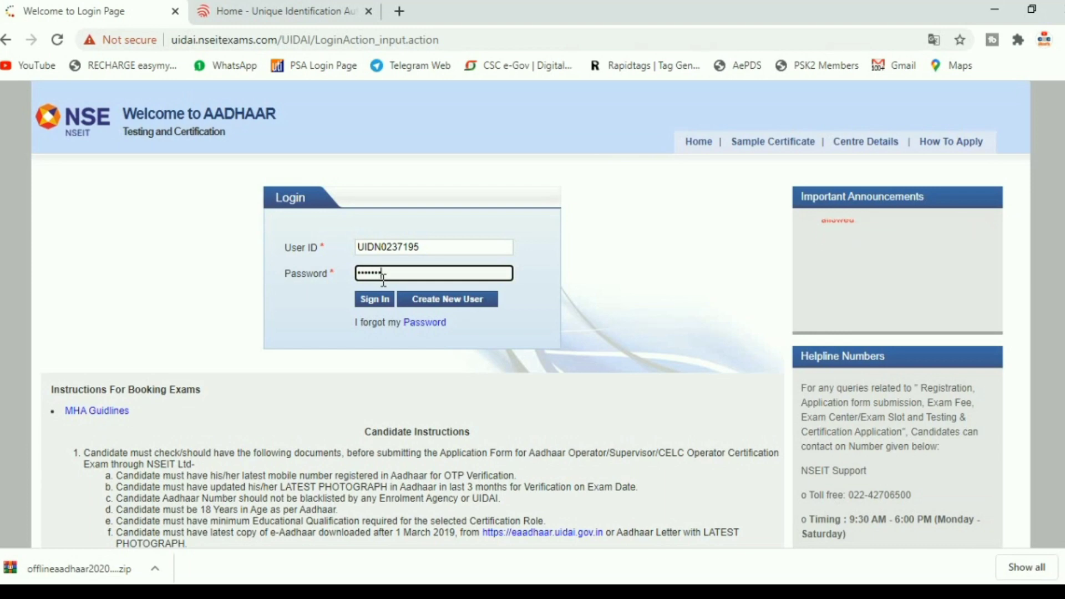
pyautogui.click(375, 298)
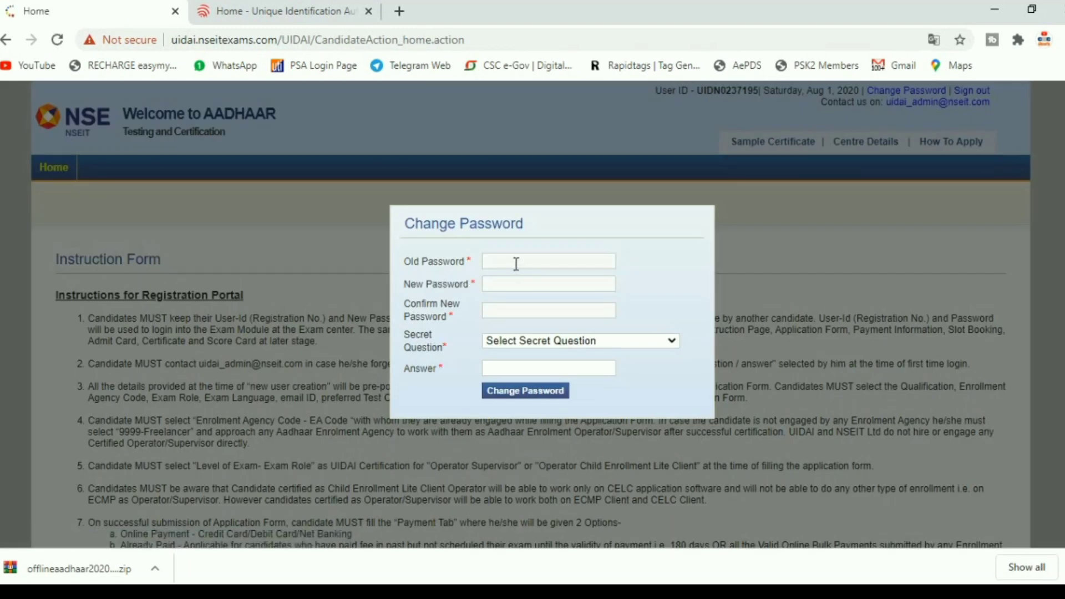
# Change the password, choosing 'What is your date of birth?' as secret question with its answer
pyautogui.click(515, 262)
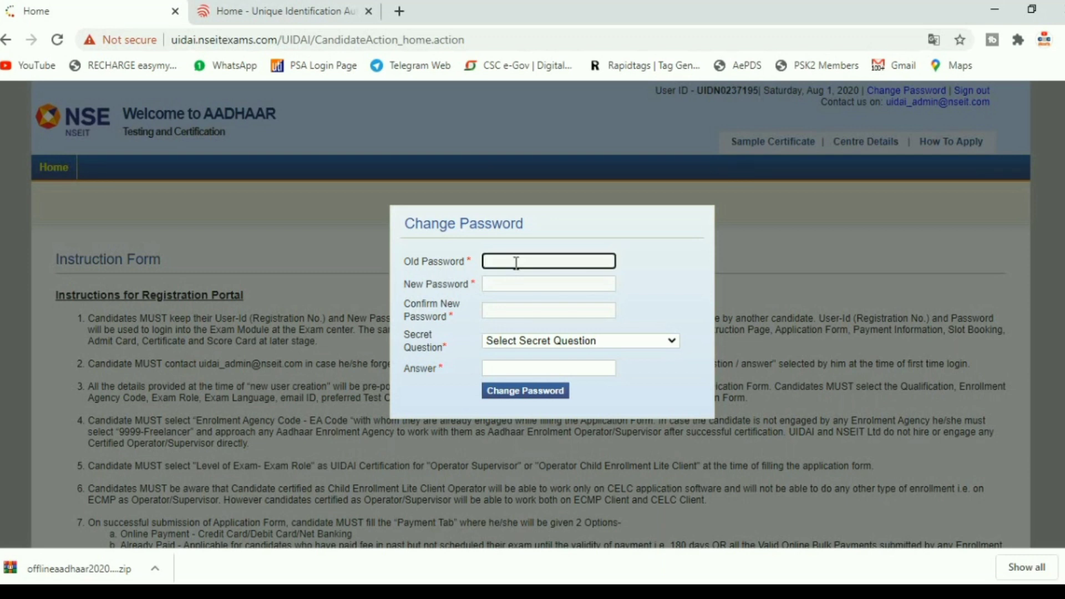
pyautogui.write('********')
pyautogui.click(509, 283)
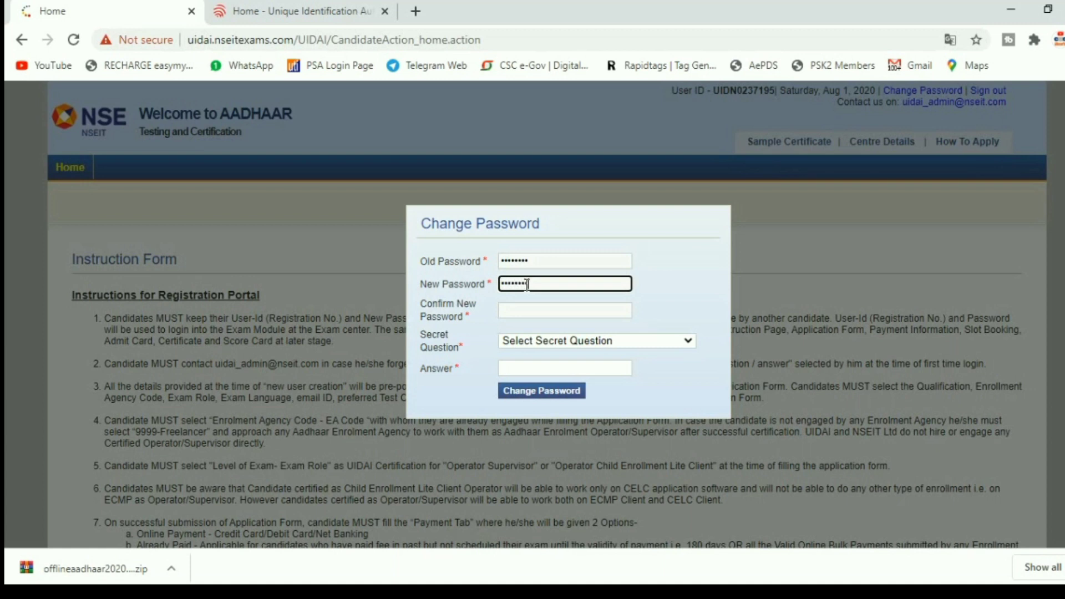
pyautogui.click(533, 316)
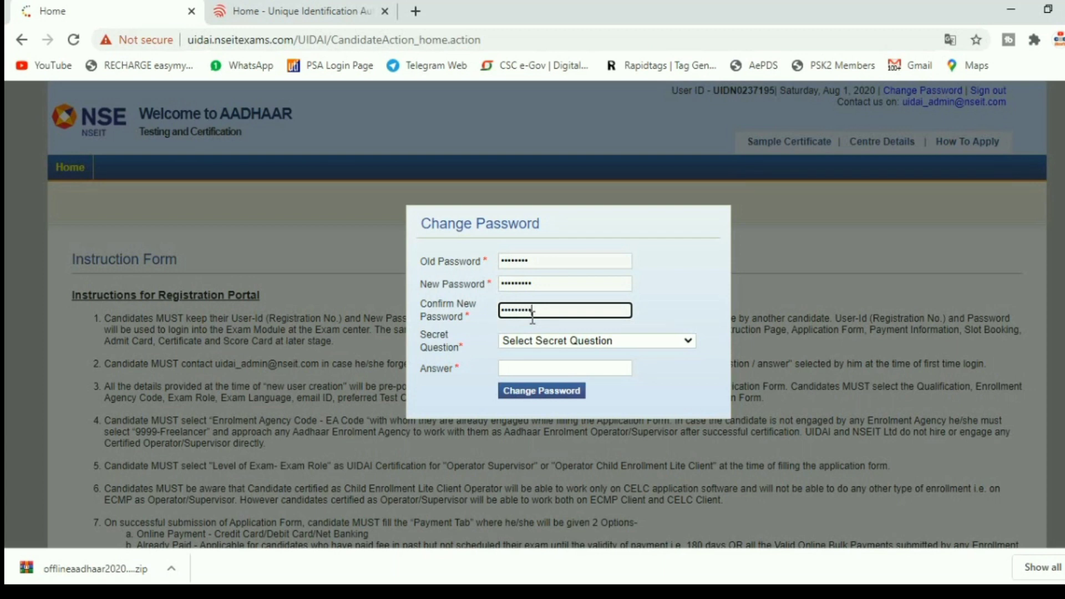
pyautogui.click(537, 341)
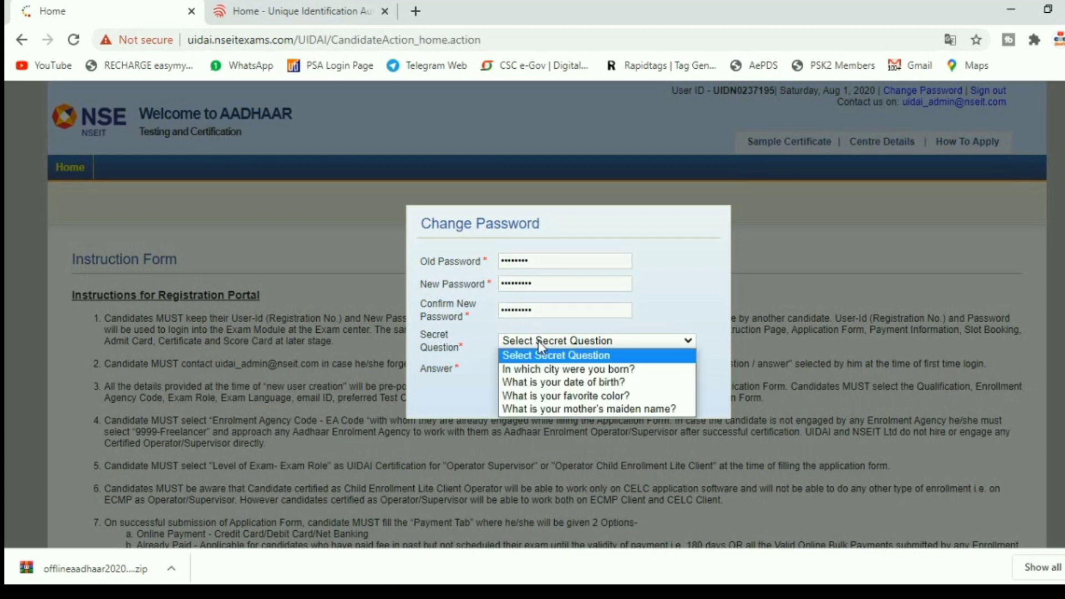
pyautogui.click(610, 383)
pyautogui.click(552, 370)
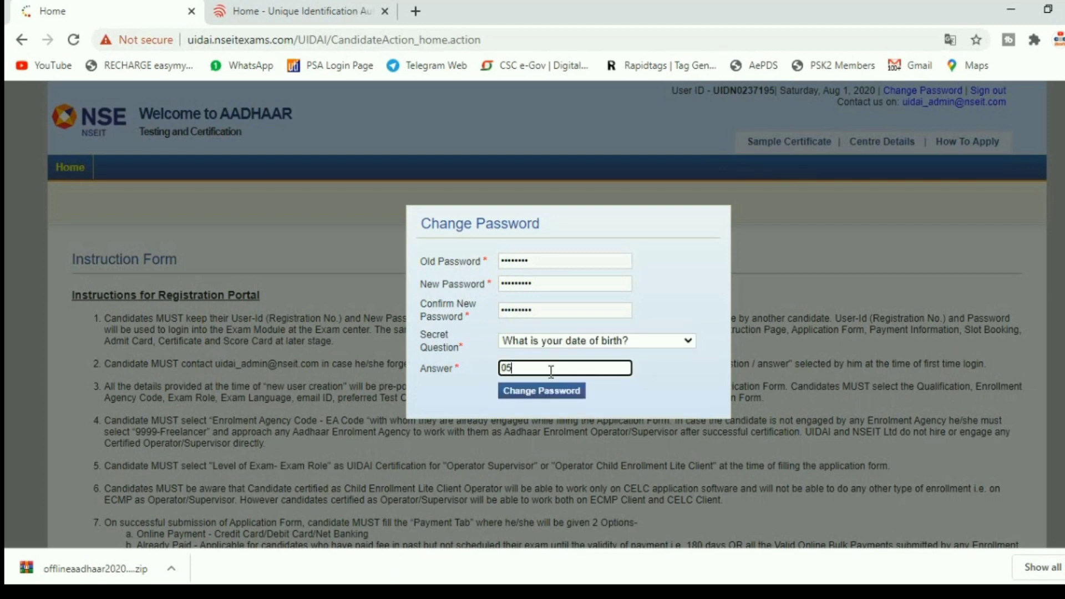
pyautogui.click(546, 392)
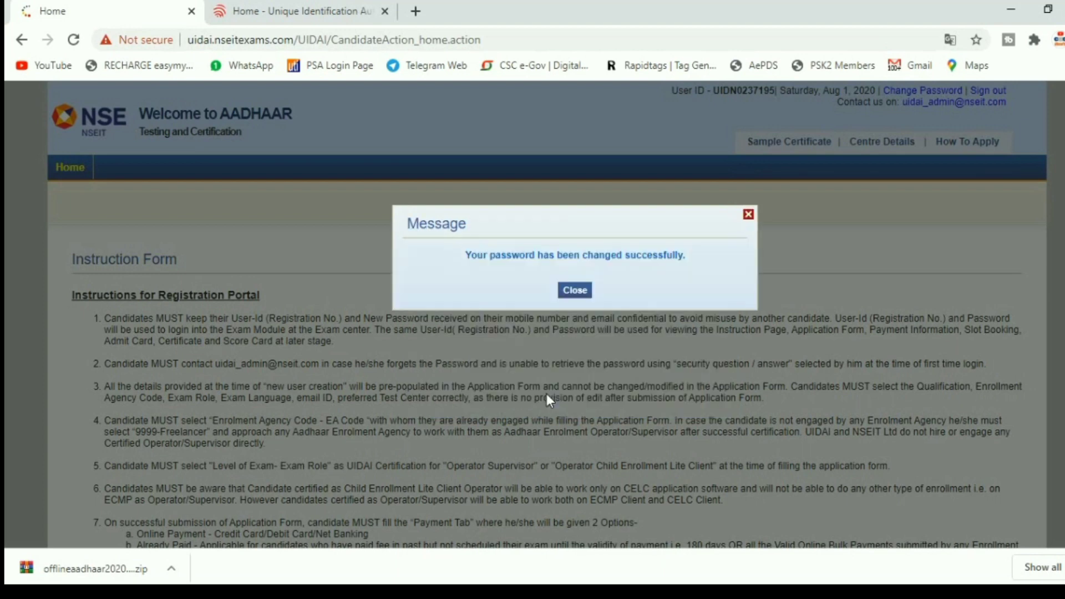
# Agree to the registration and exam instructions and continue to the Application Form
pyautogui.click(559, 285)
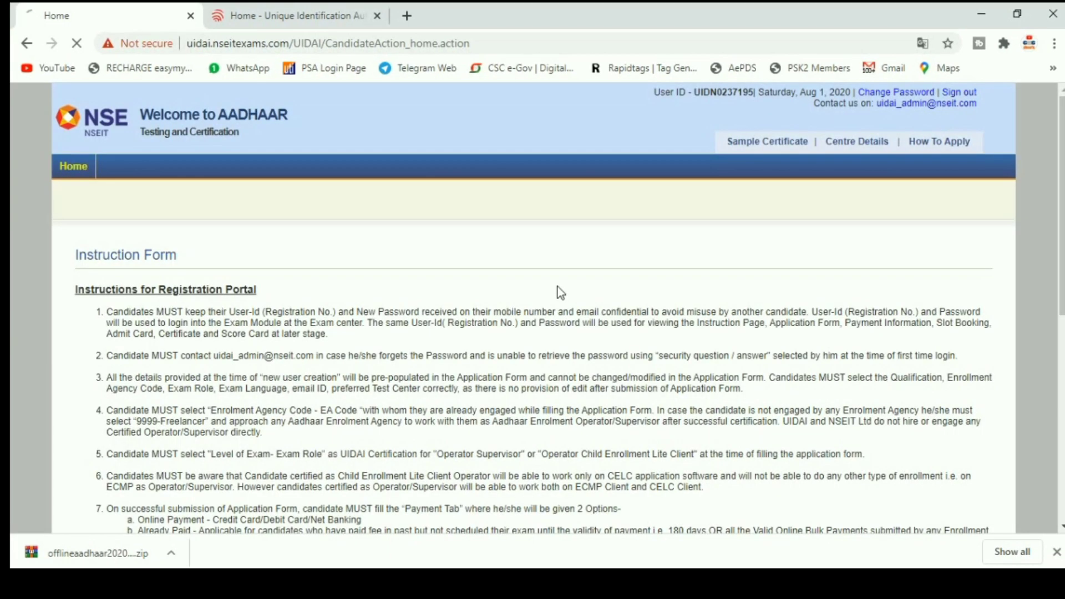
pyautogui.scroll(-1, 427, 298)
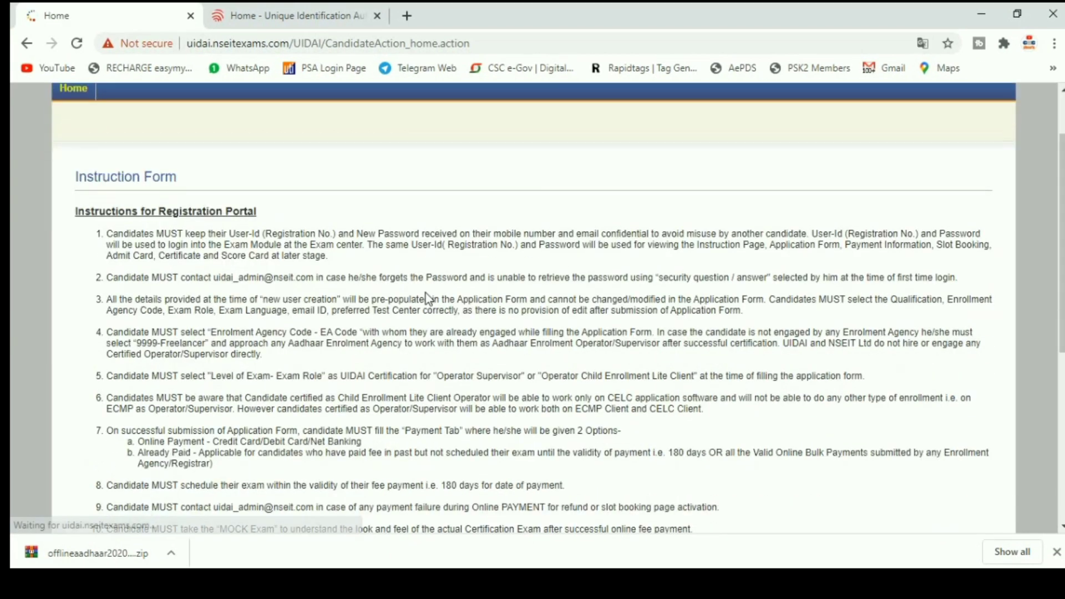
pyautogui.click(1057, 552)
pyautogui.scroll(-4, 490, 370)
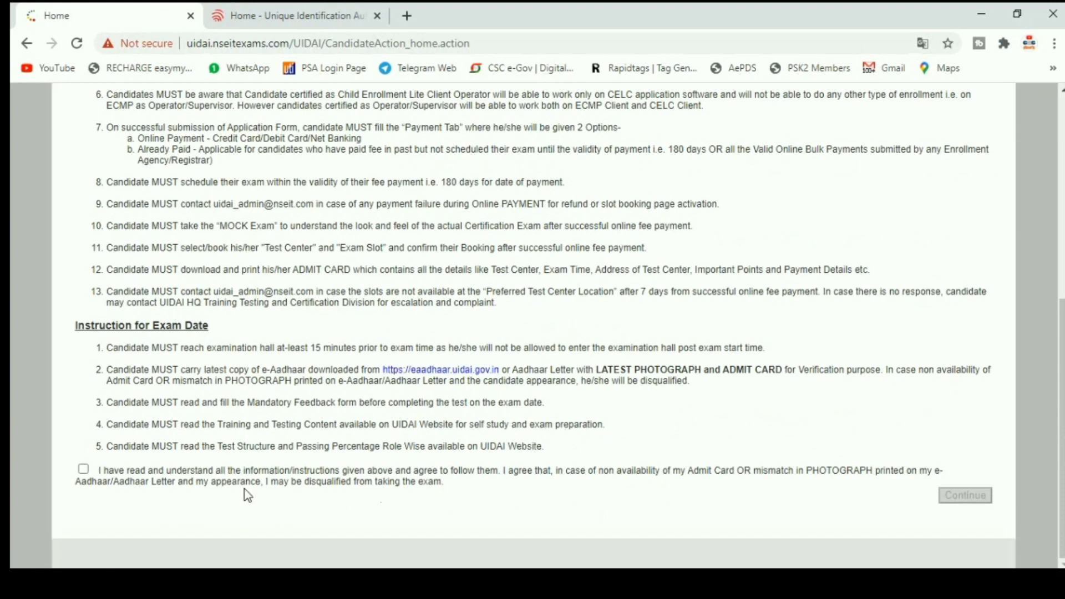
pyautogui.click(85, 470)
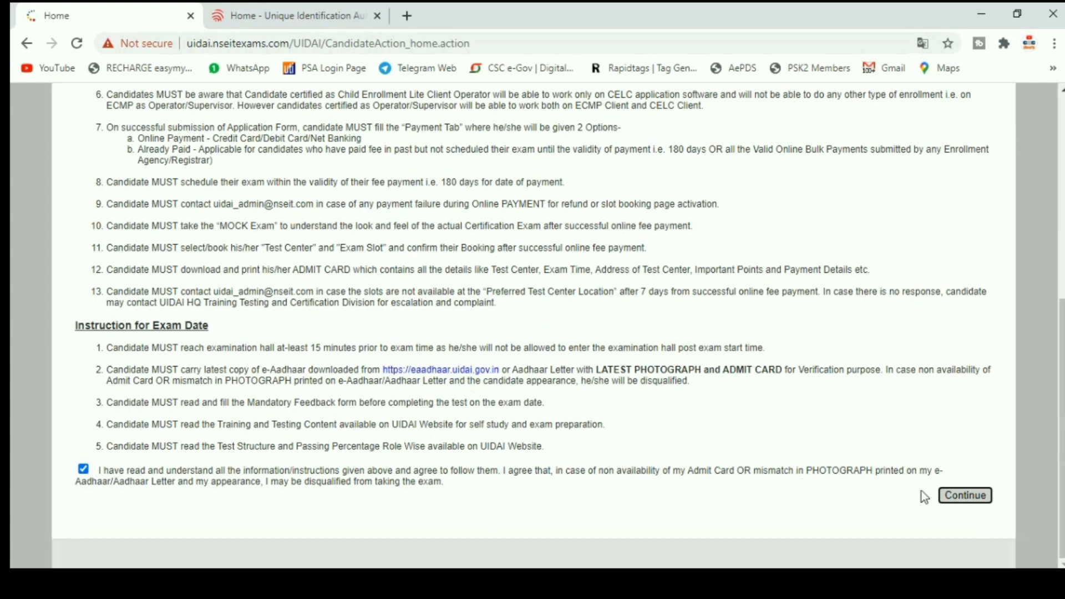
pyautogui.click(963, 499)
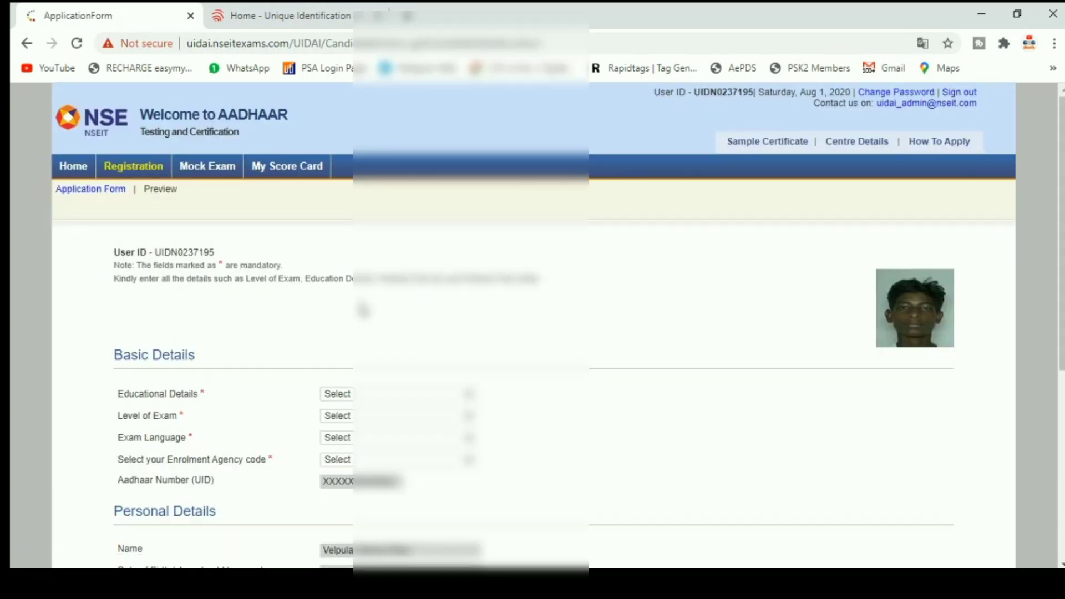
# Set qualification to Graduate, the UIDAI exam level and Telugu as exam language
pyautogui.scroll(-2, 363, 311)
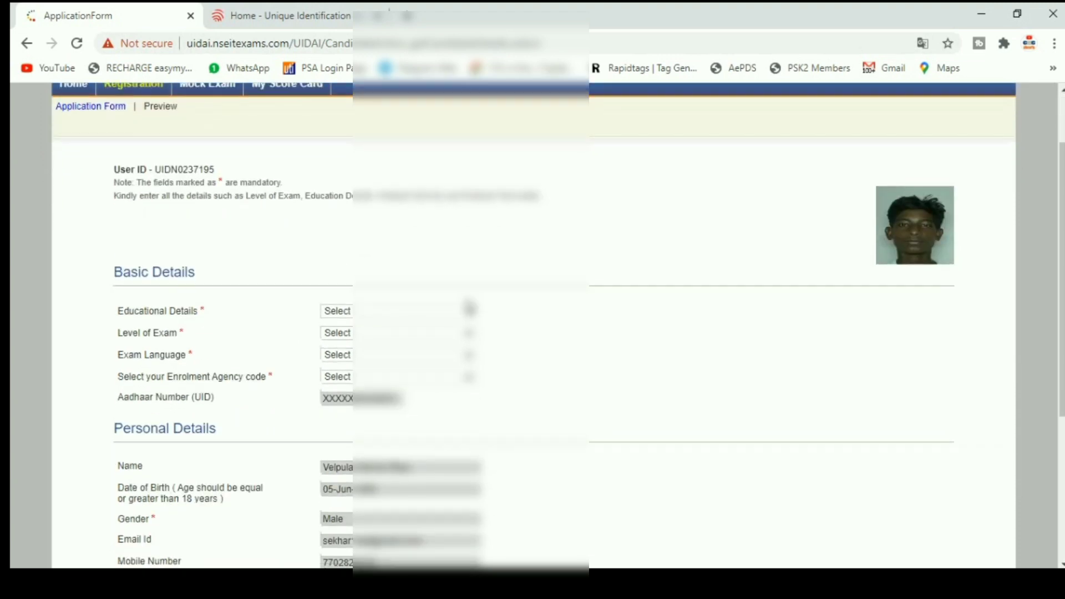
pyautogui.scroll(-5, 460, 311)
pyautogui.scroll(7, 577, 352)
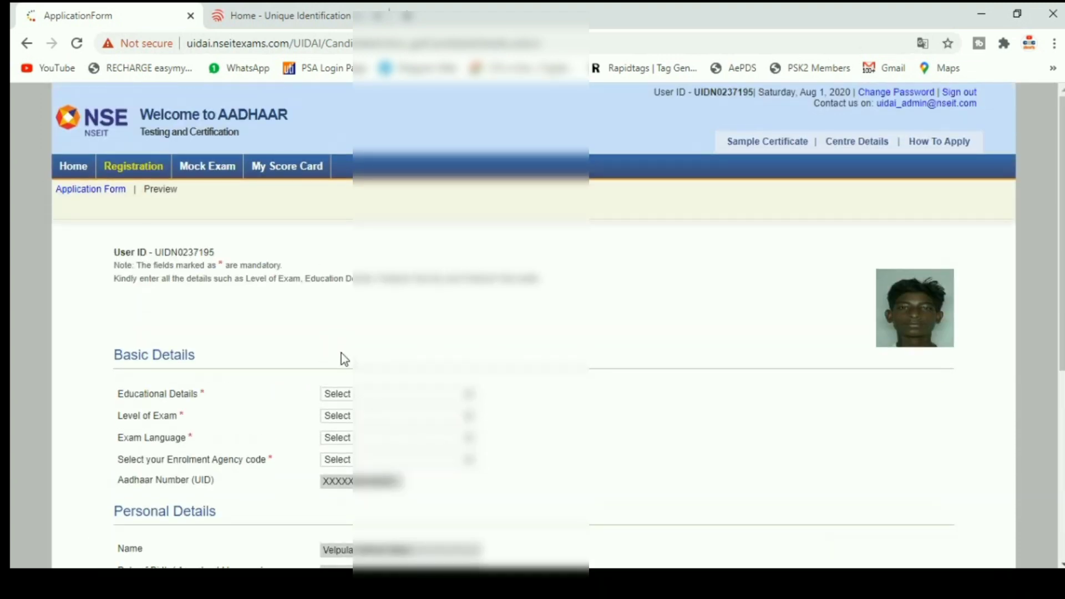
pyautogui.scroll(-3, 363, 363)
pyautogui.click(402, 238)
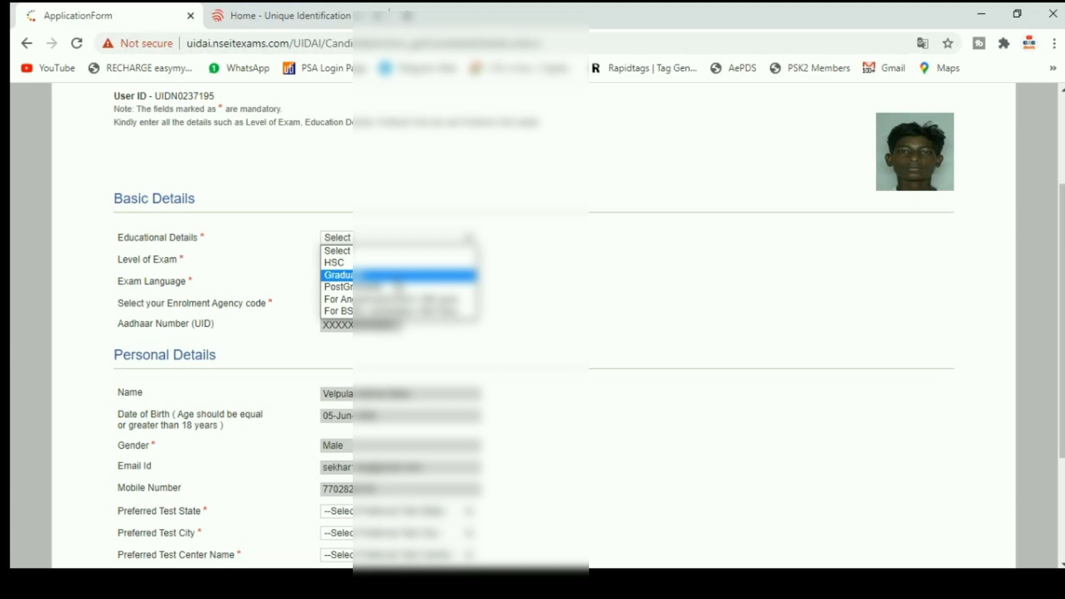
pyautogui.click(396, 278)
pyautogui.click(396, 262)
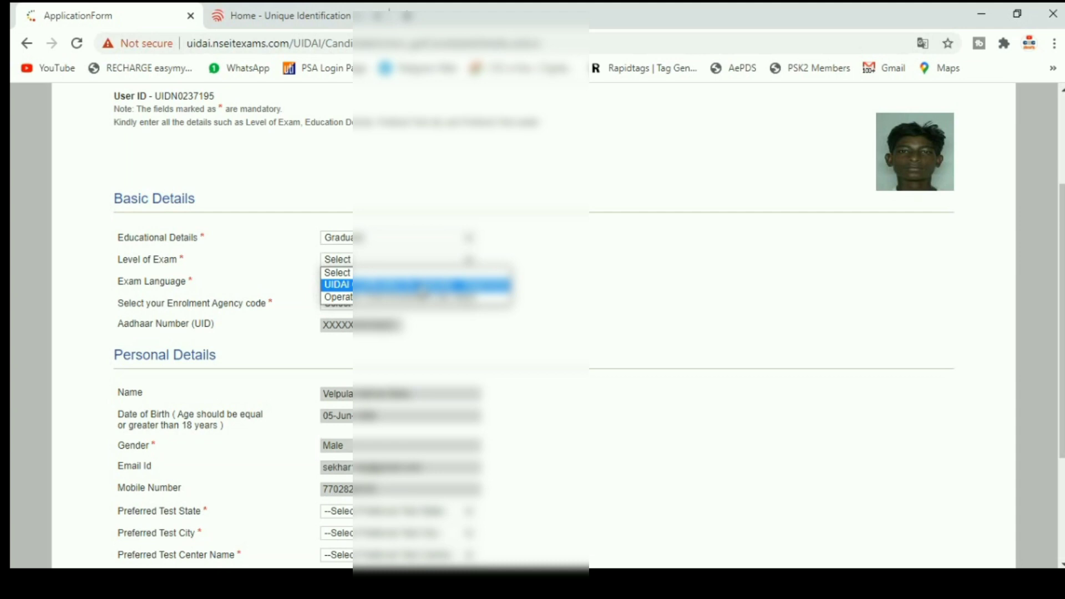
pyautogui.click(422, 285)
pyautogui.click(422, 283)
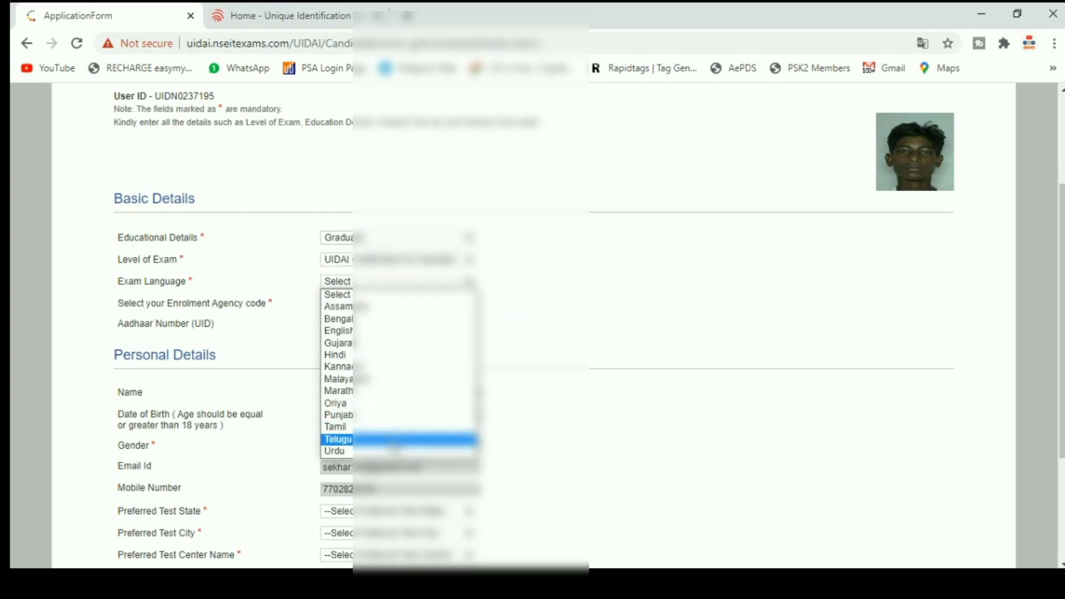
pyautogui.click(397, 438)
# Select 9999 from the bottom of the Enrolment Agency code list
pyautogui.click(397, 307)
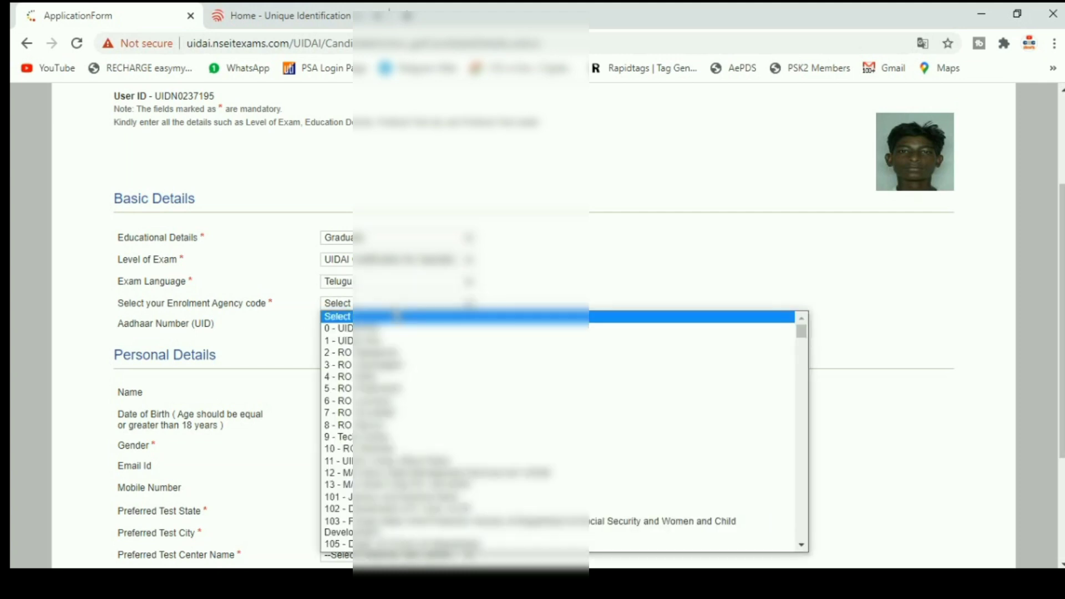
pyautogui.scroll(-15, 397, 316)
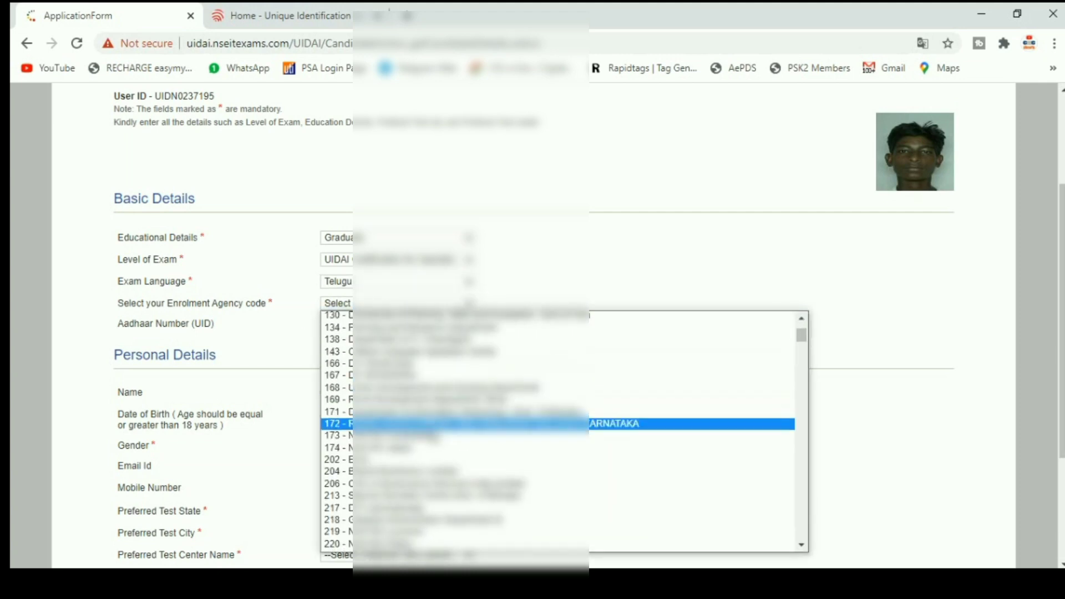
pyautogui.scroll(-15, 440, 442)
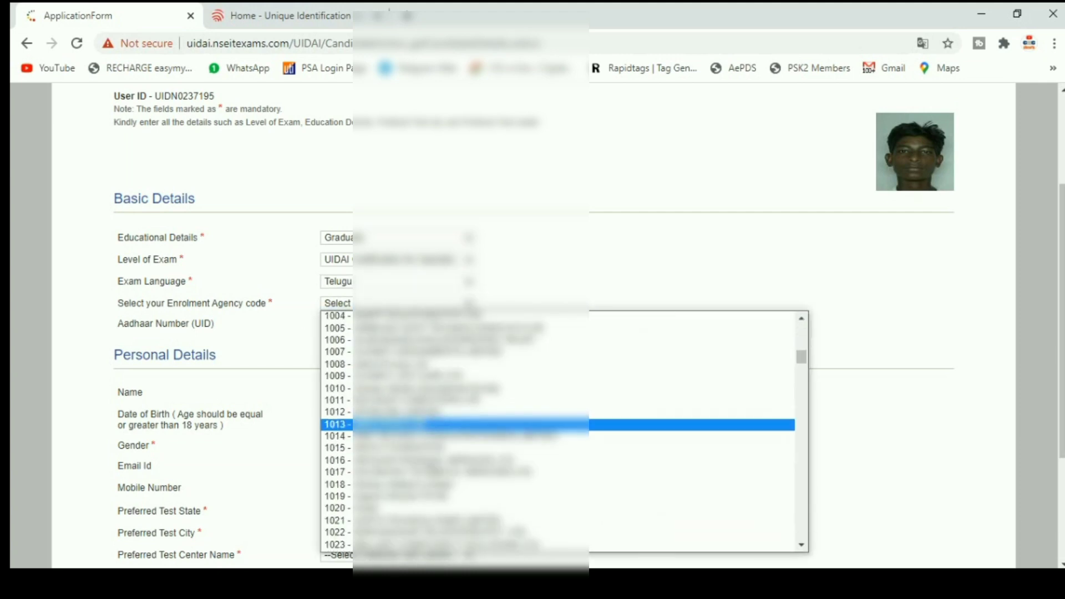
pyautogui.scroll(-8, 430, 472)
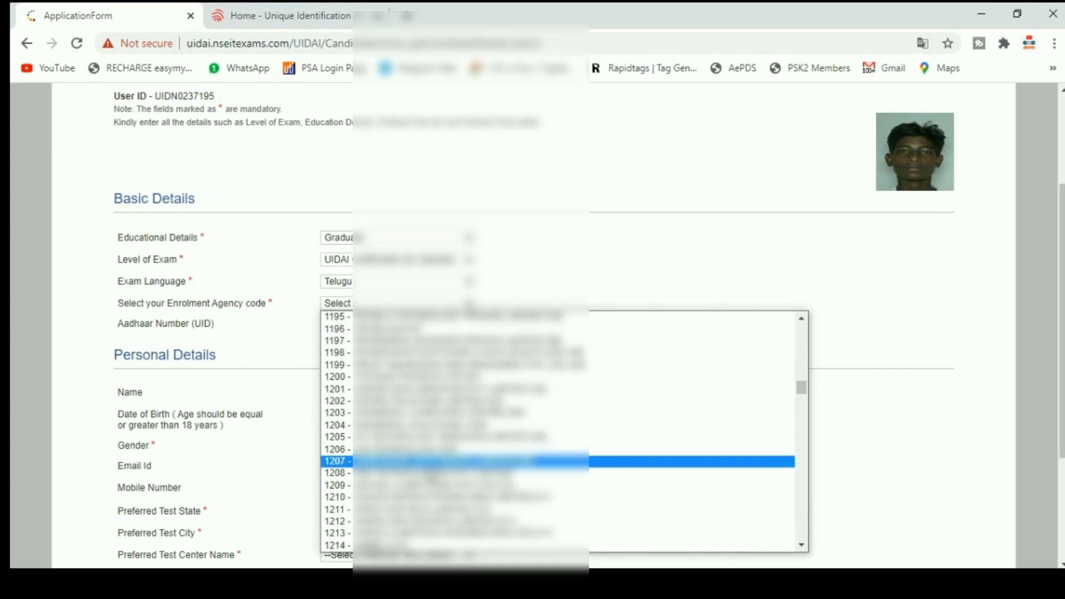
pyautogui.scroll(-20, 430, 474)
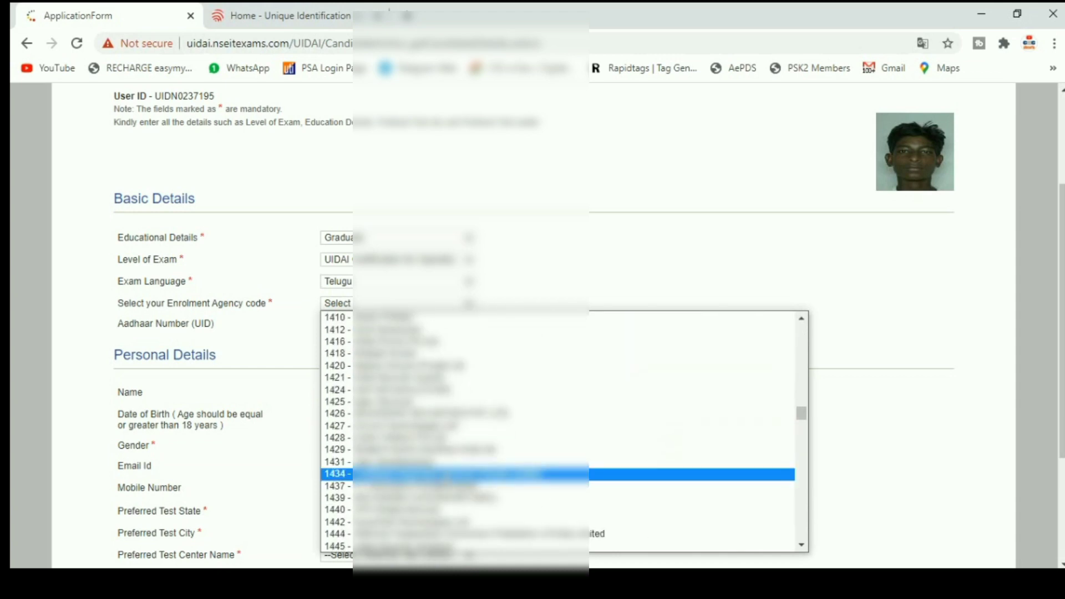
pyautogui.scroll(-13, 430, 487)
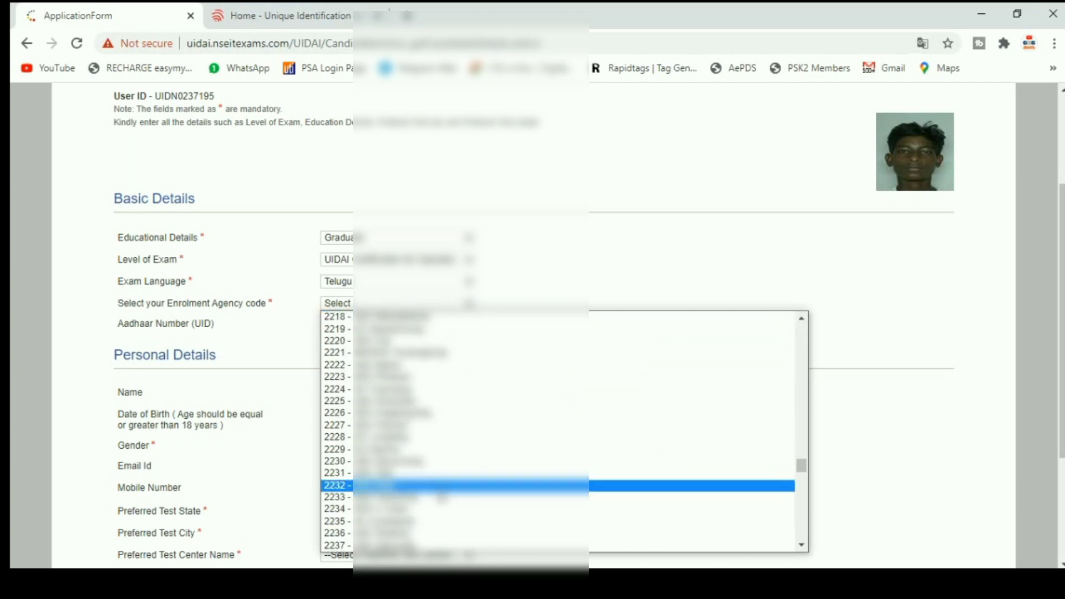
pyautogui.scroll(-7, 431, 487)
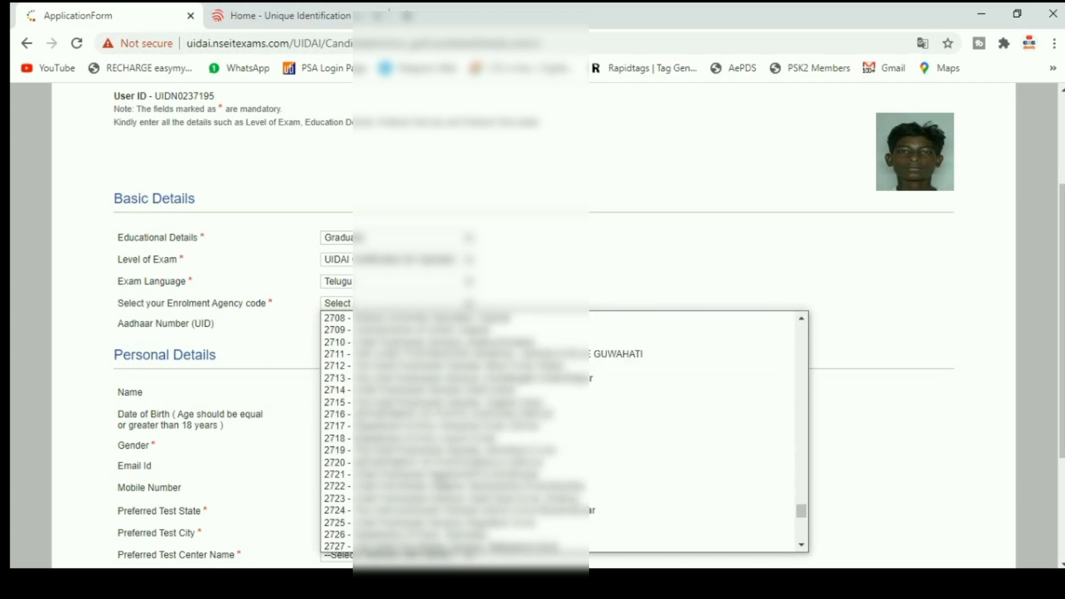
pyautogui.scroll(-6, 430, 471)
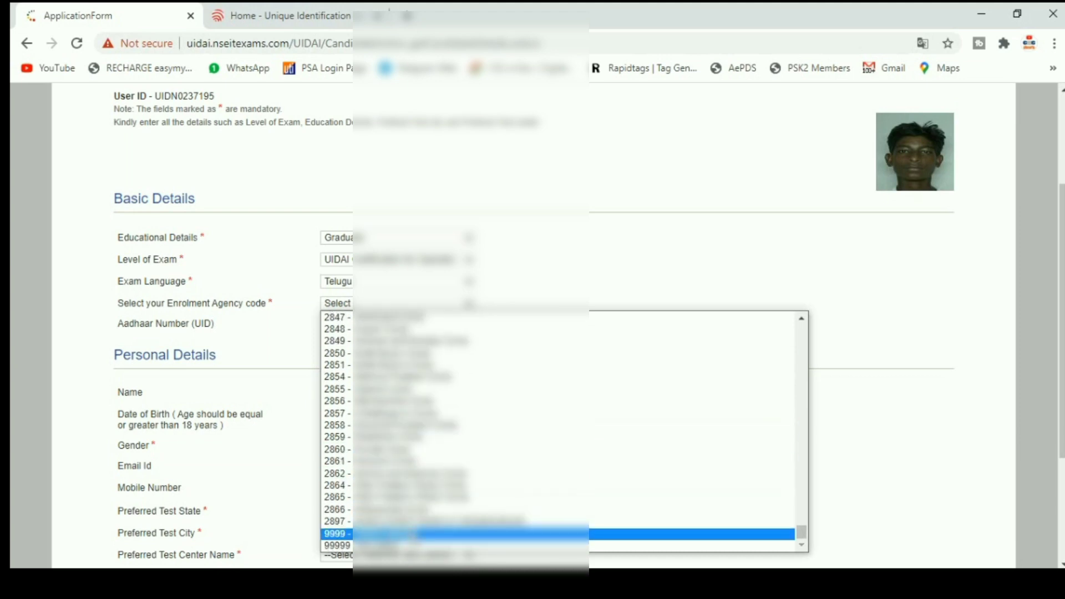
pyautogui.click(411, 534)
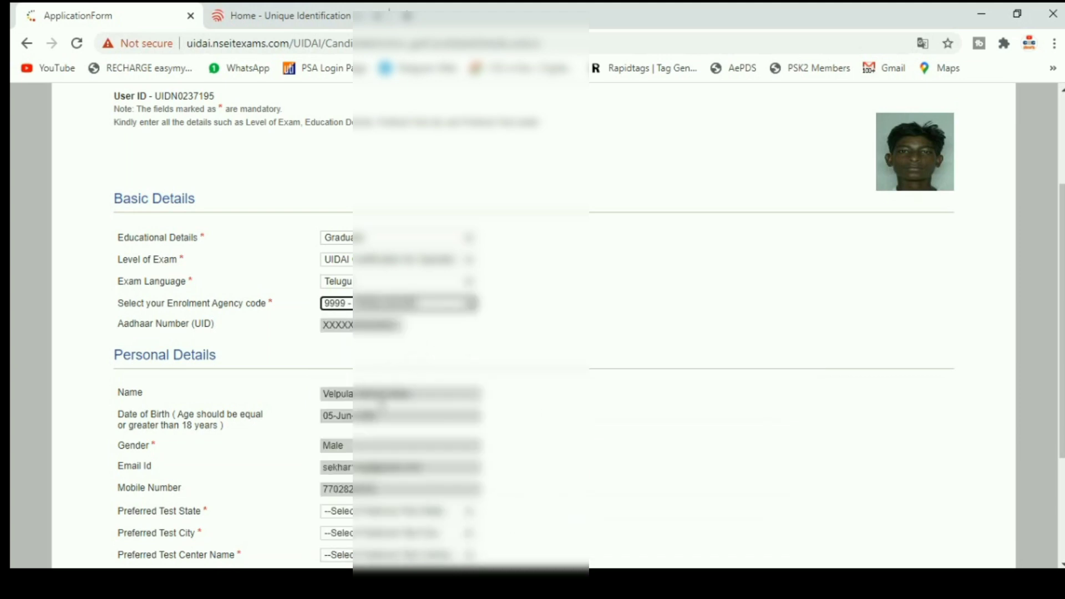
pyautogui.scroll(-3, 392, 395)
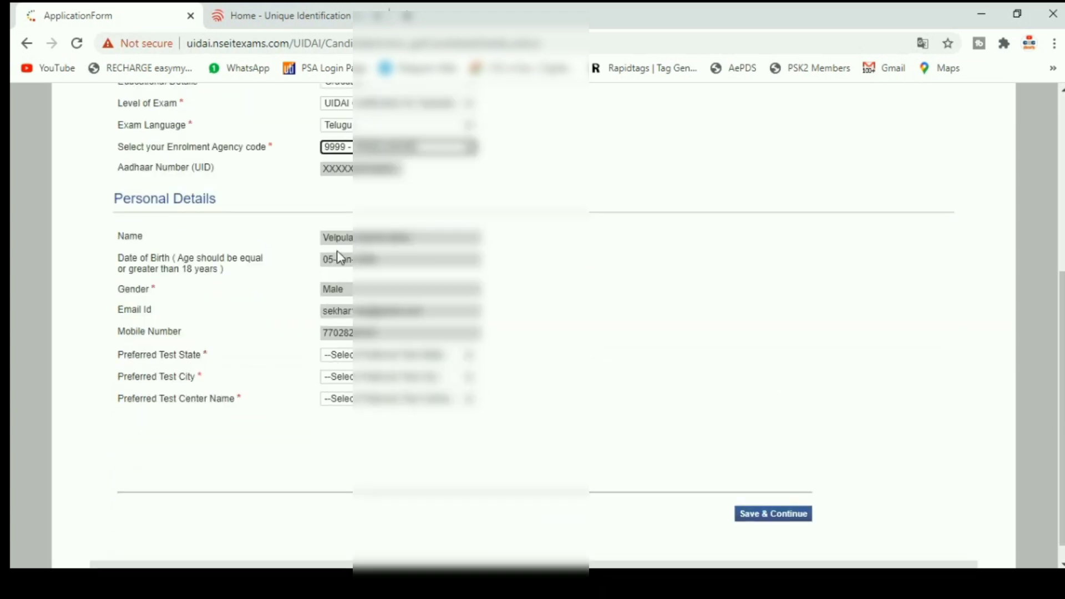
# Choose Andhra Pradesh, Vijaywada and the NSEIT centre as test state, city and centre
pyautogui.click(370, 356)
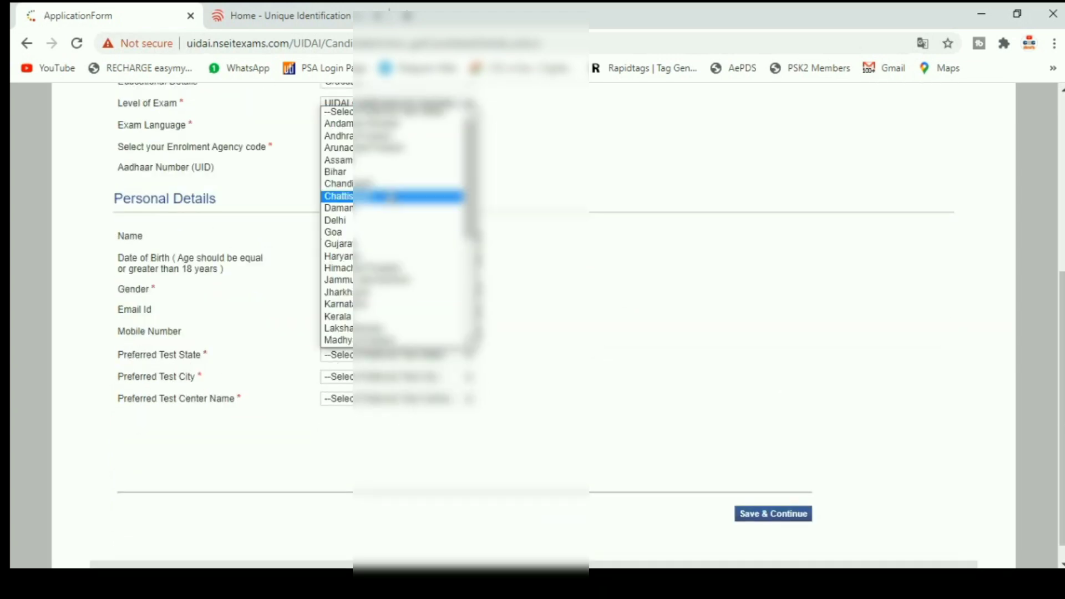
pyautogui.click(388, 136)
pyautogui.click(353, 379)
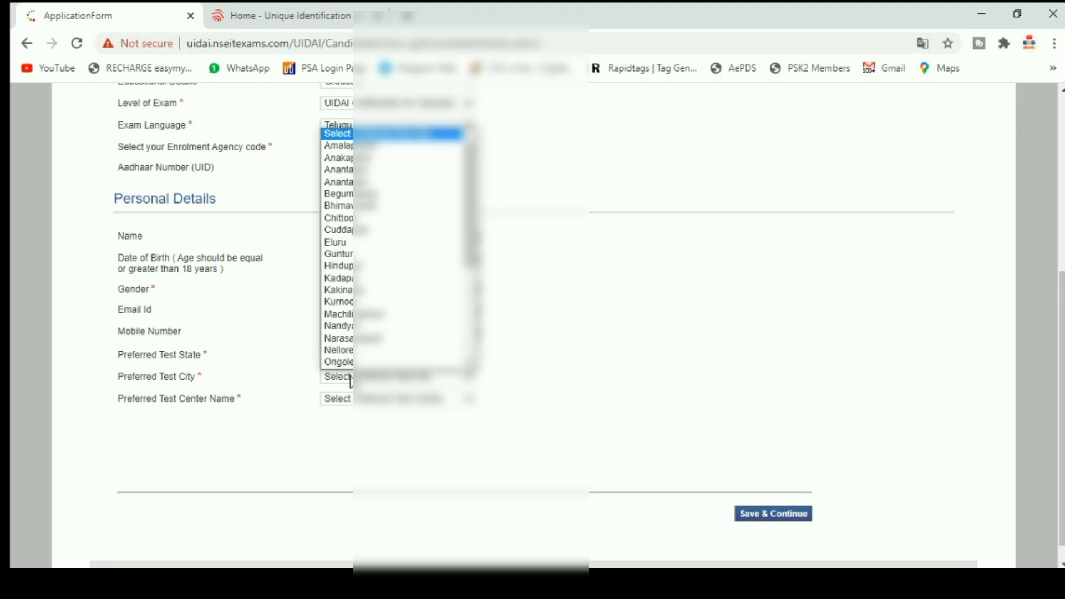
pyautogui.scroll(-3, 372, 208)
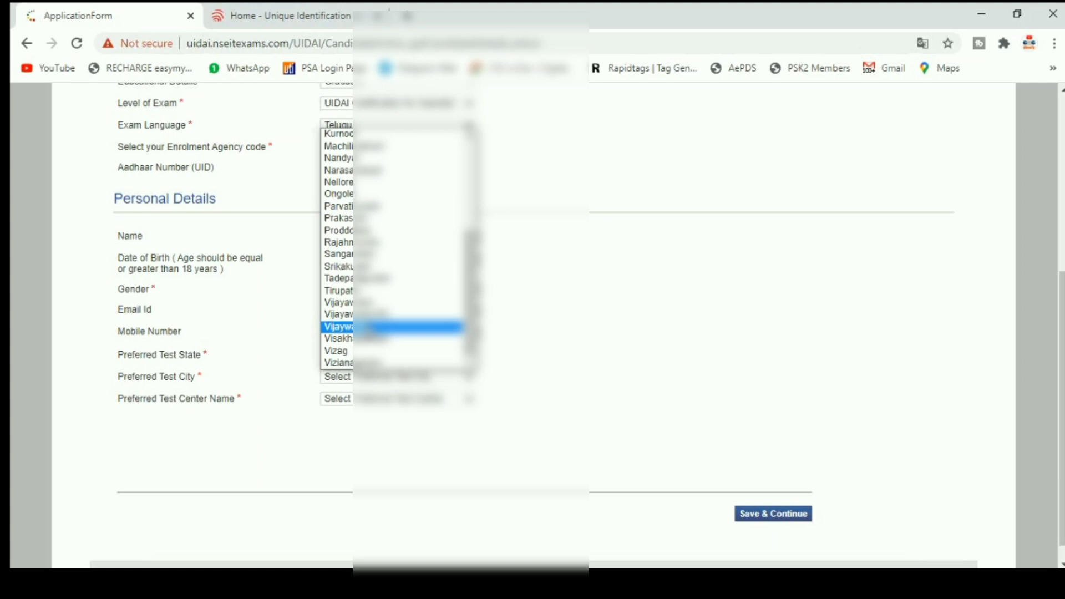
pyautogui.click(411, 327)
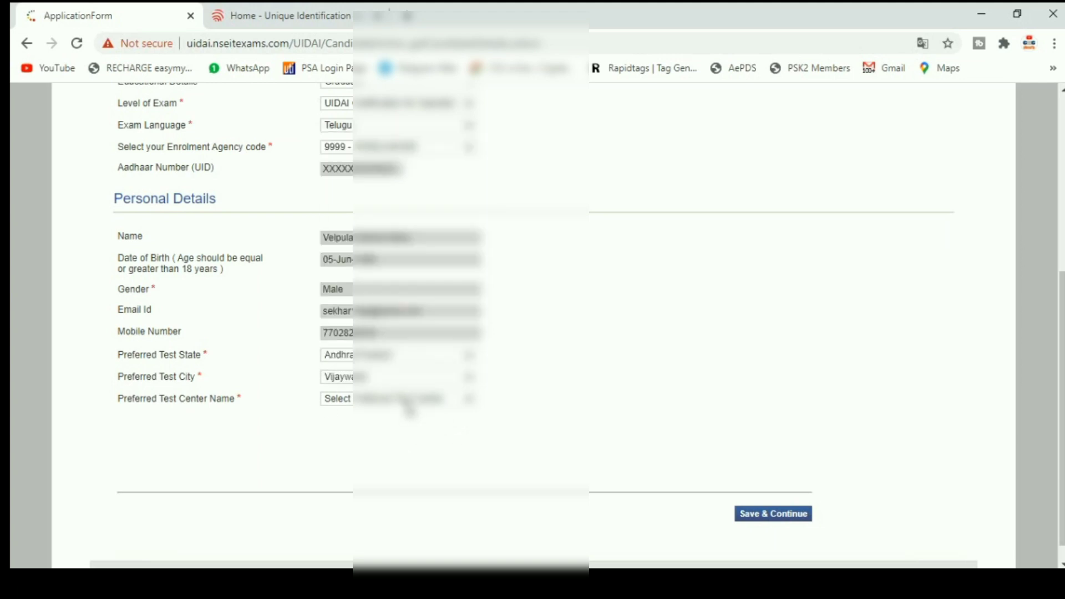
pyautogui.click(409, 399)
pyautogui.click(426, 427)
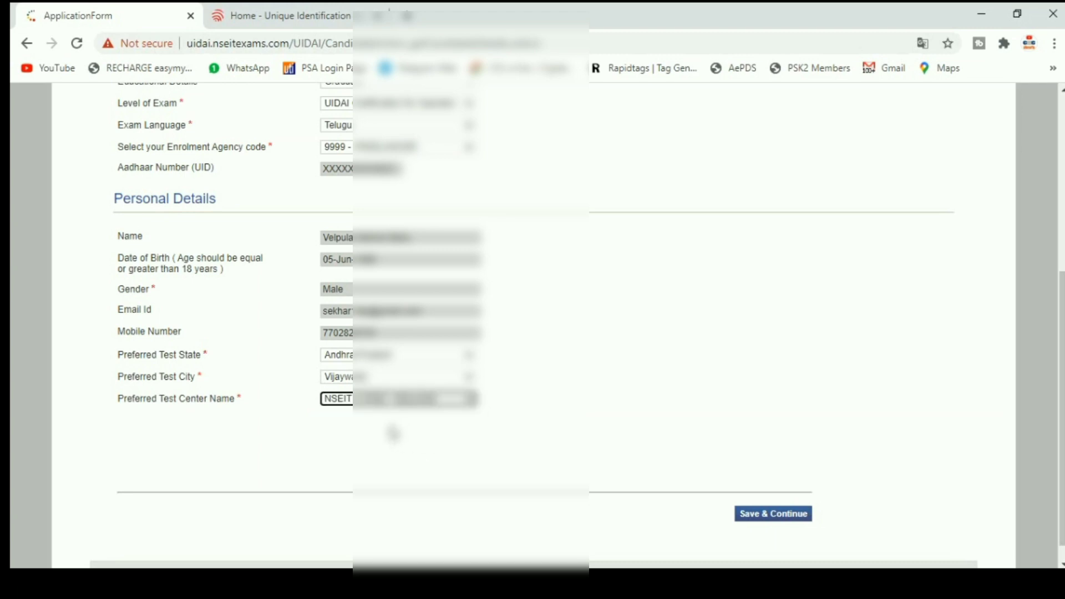
# Keep Vijaywada as the test city and save the form to its preview
pyautogui.click(391, 377)
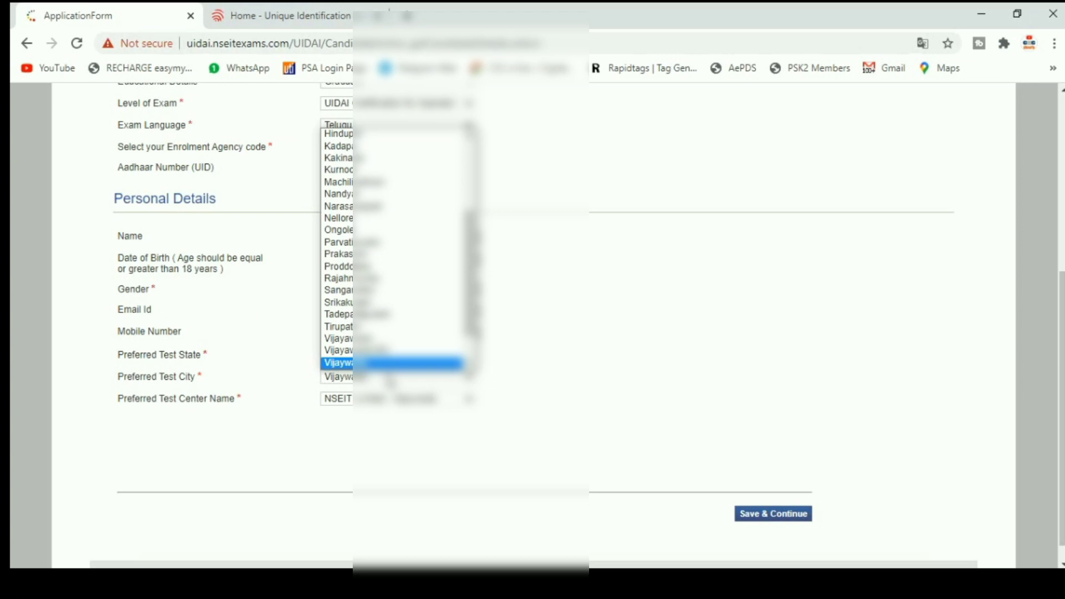
pyautogui.scroll(-2, 391, 366)
pyautogui.scroll(5, 388, 192)
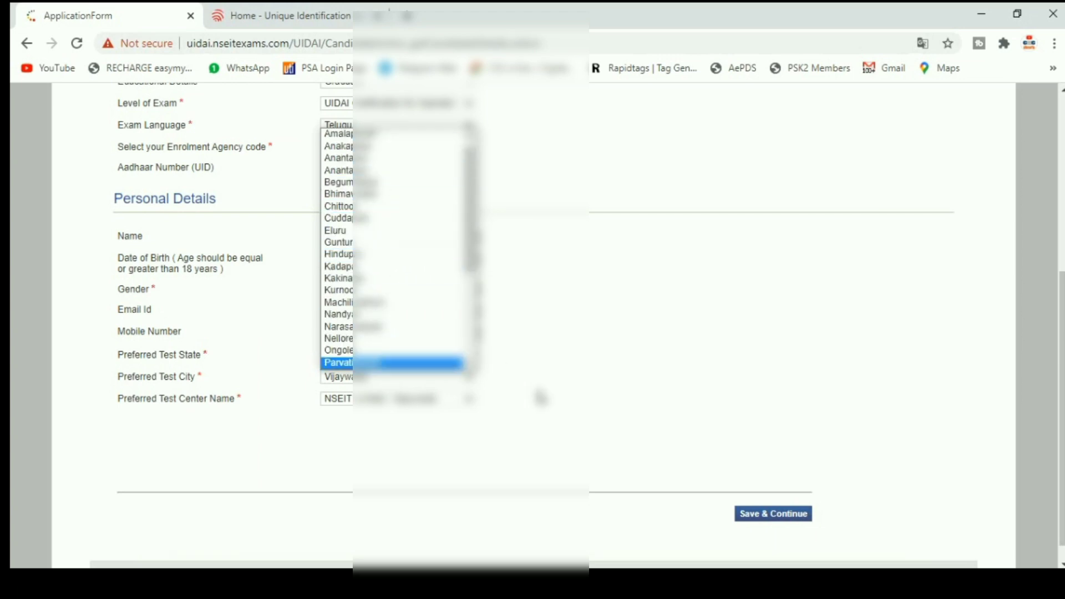
pyautogui.click(540, 398)
pyautogui.click(761, 516)
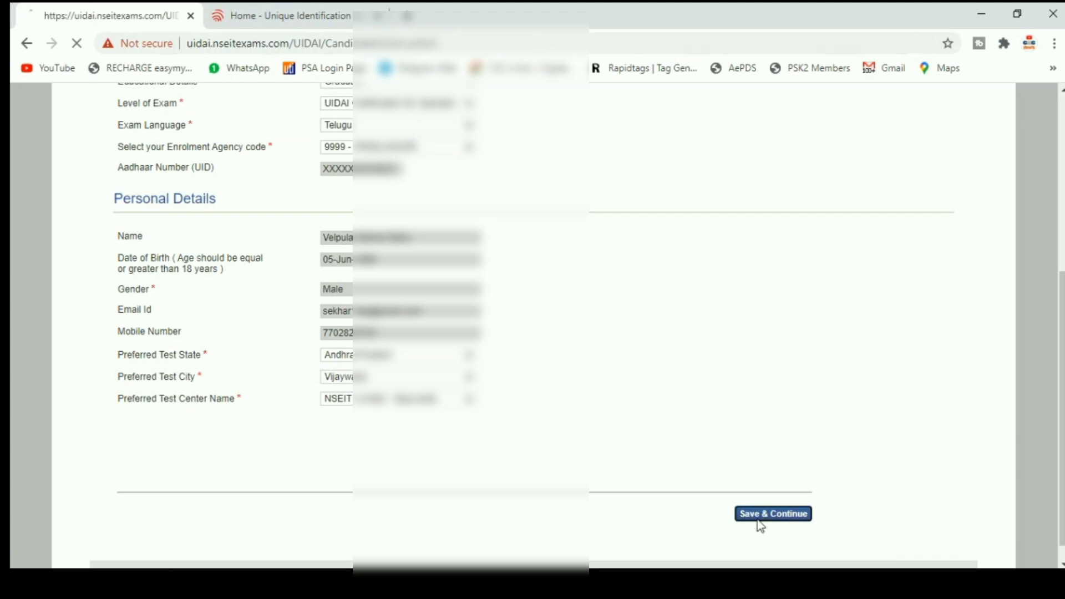
pyautogui.scroll(-3, 582, 316)
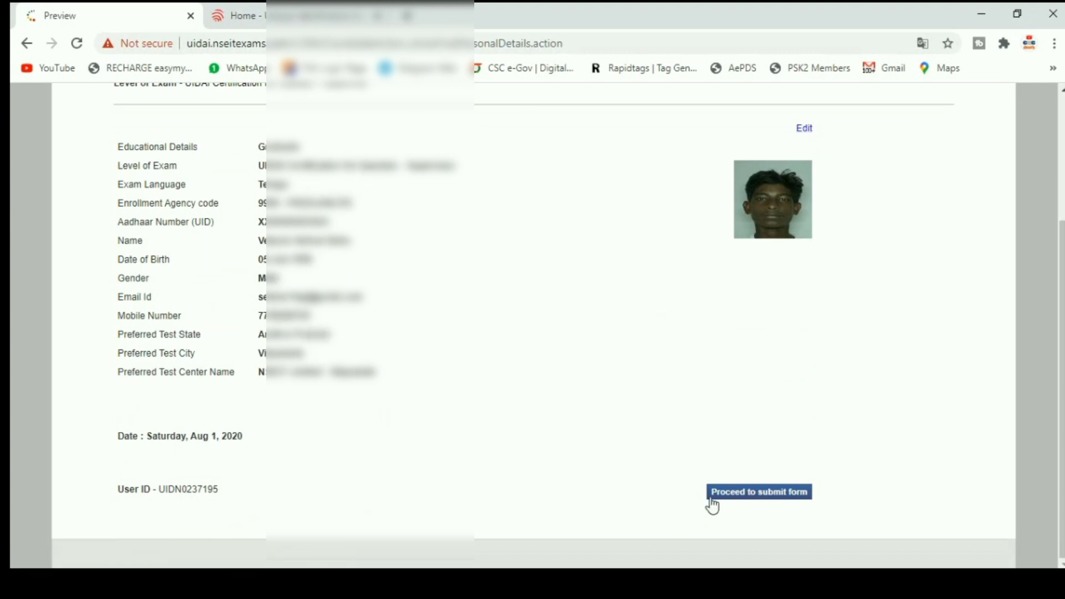
# Proceed past the form preview, tick the Declaration checkbox, and submit the application form
pyautogui.click(749, 498)
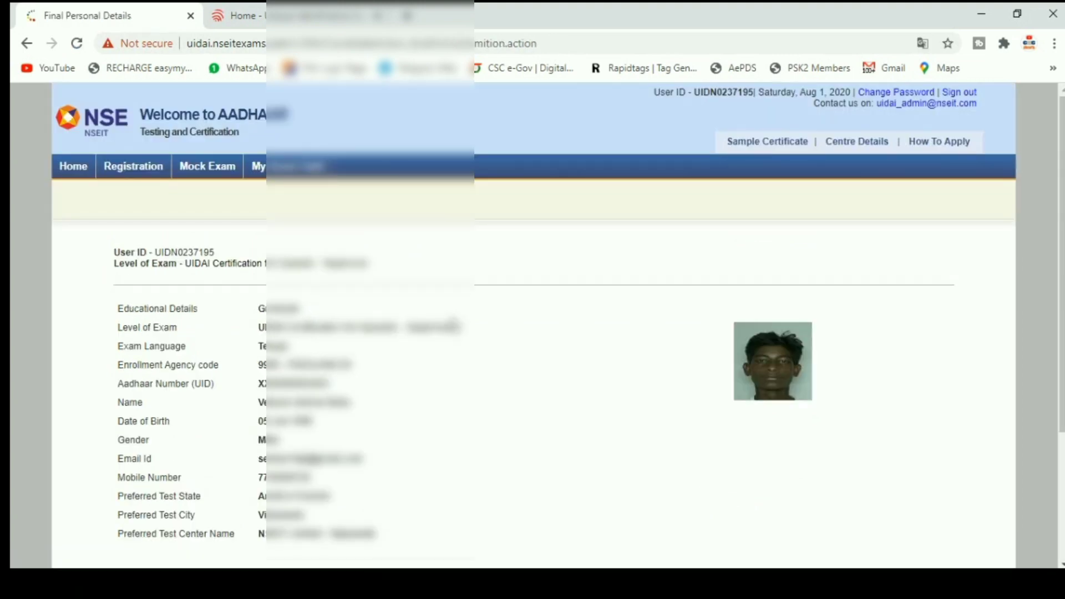
pyautogui.scroll(-3, 701, 344)
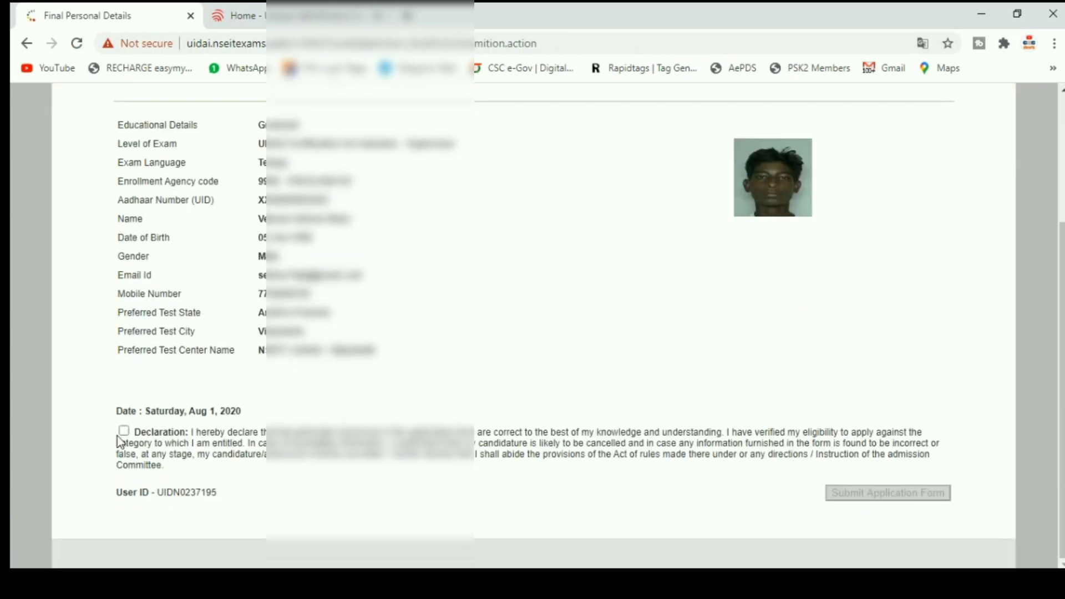
pyautogui.click(124, 430)
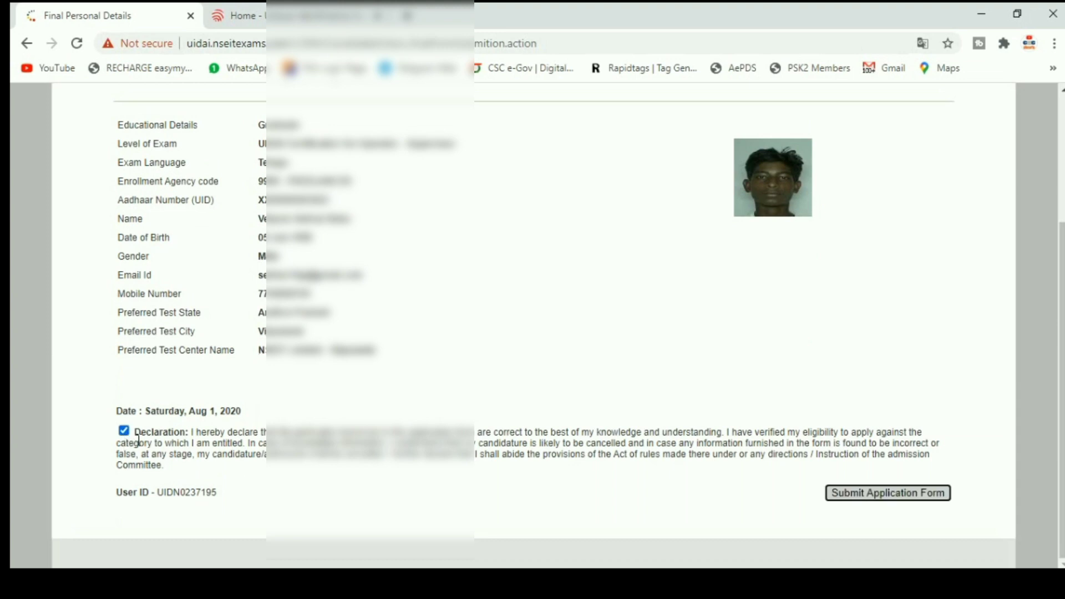
pyautogui.click(884, 501)
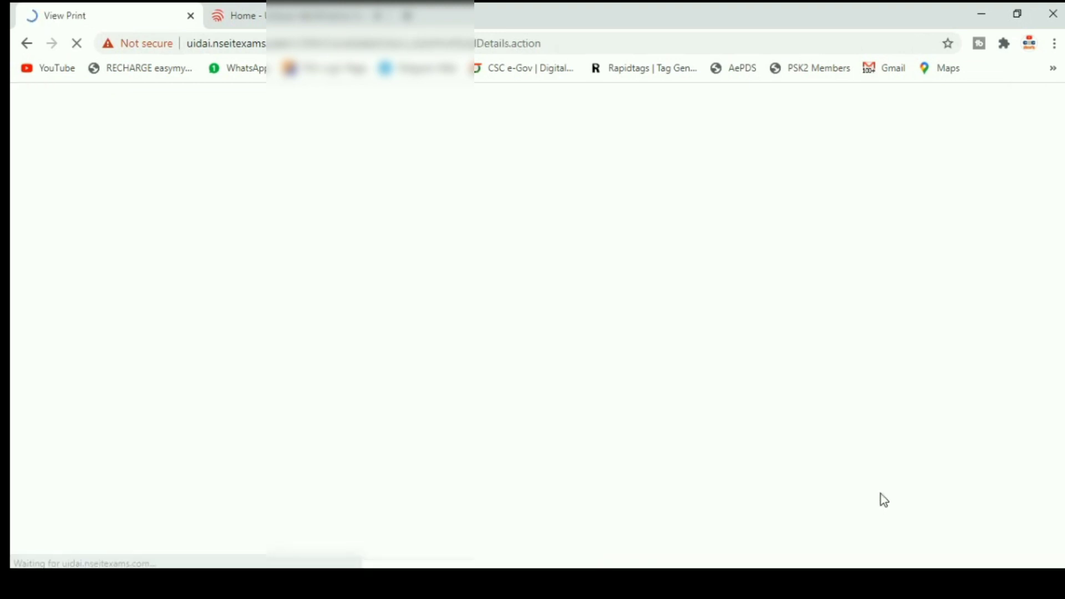
pyautogui.scroll(-3, 561, 381)
pyautogui.scroll(3, 560, 408)
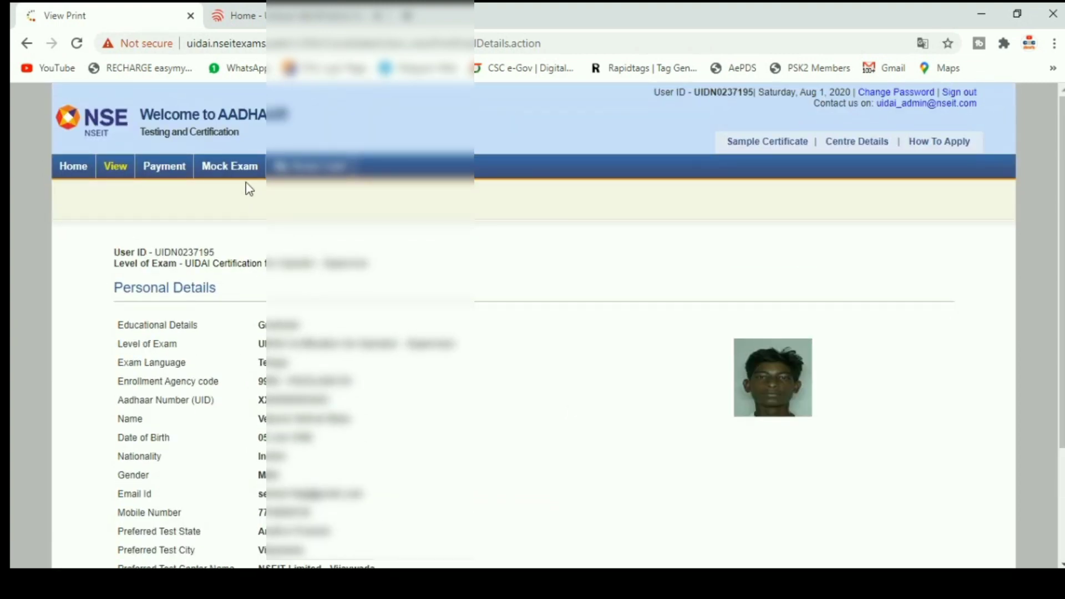
# From Home, view the submitted application, then open the Payment page and the Mock Exam information
pyautogui.click(82, 175)
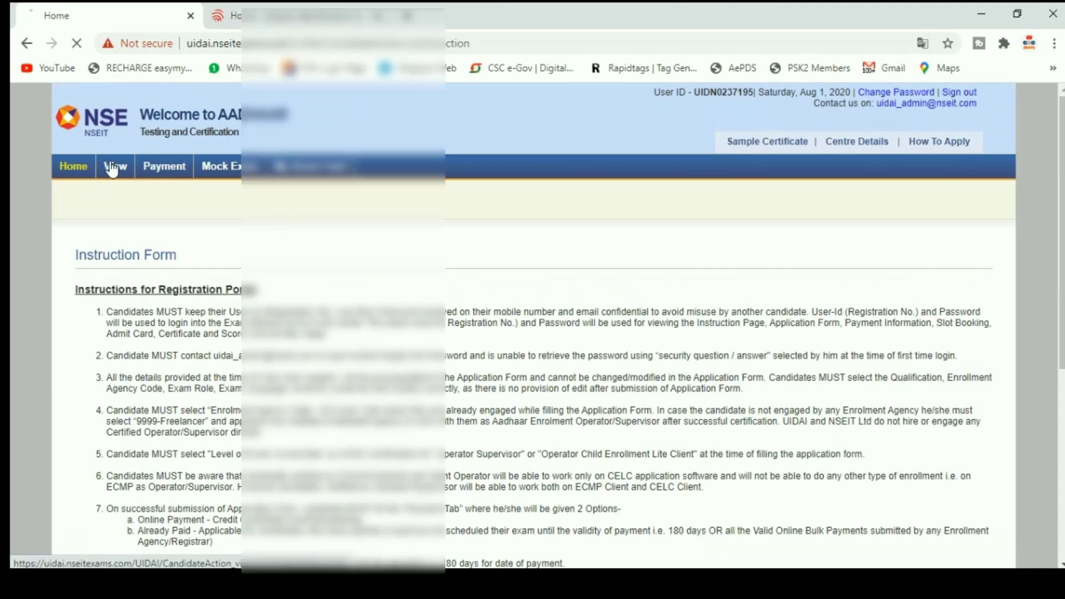
pyautogui.click(112, 169)
pyautogui.scroll(-3, 177, 339)
pyautogui.scroll(3, 395, 344)
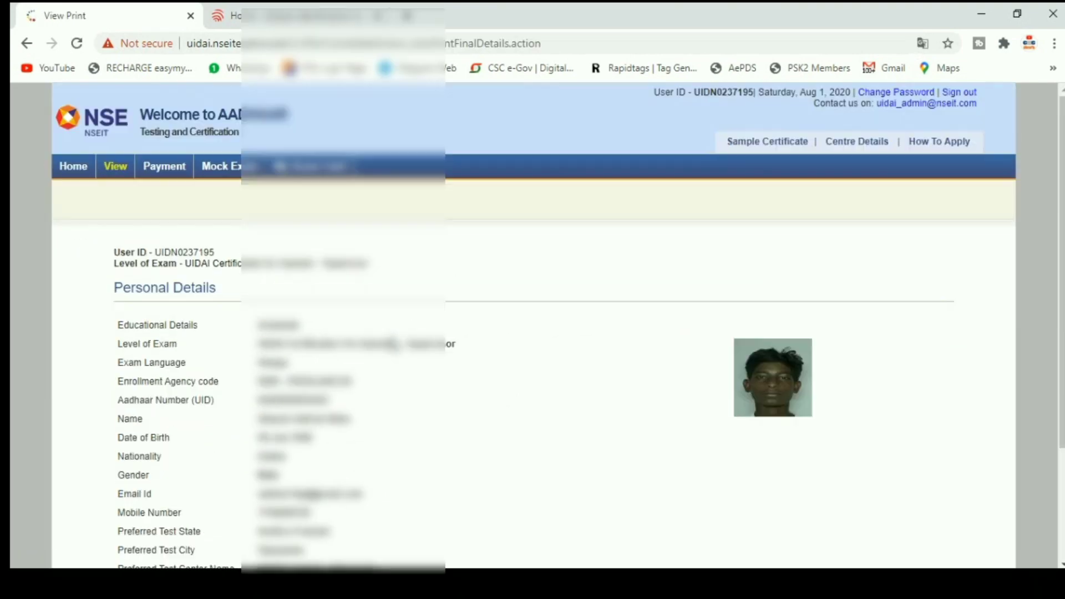
pyautogui.click(180, 181)
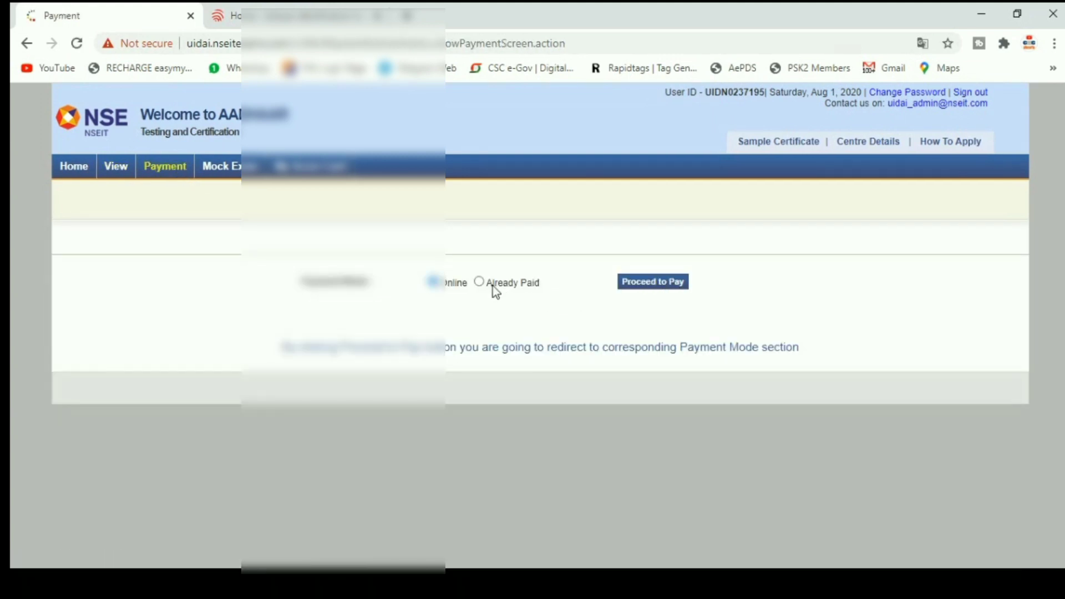
pyautogui.click(227, 167)
# Highlight the question counts: 510 total questions and 110 questions in the actual exam
pyautogui.scroll(-2, 625, 417)
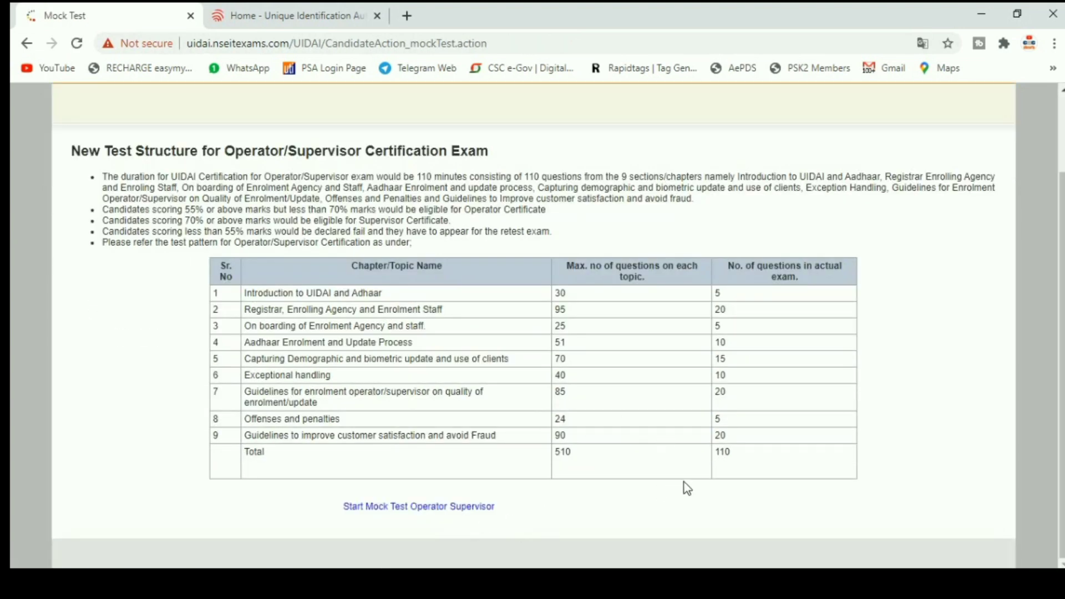
pyautogui.moveTo(578, 457); pyautogui.dragTo(553, 449)
pyautogui.moveTo(734, 455); pyautogui.dragTo(716, 450)
pyautogui.click(727, 465)
pyautogui.scroll(3, 730, 471)
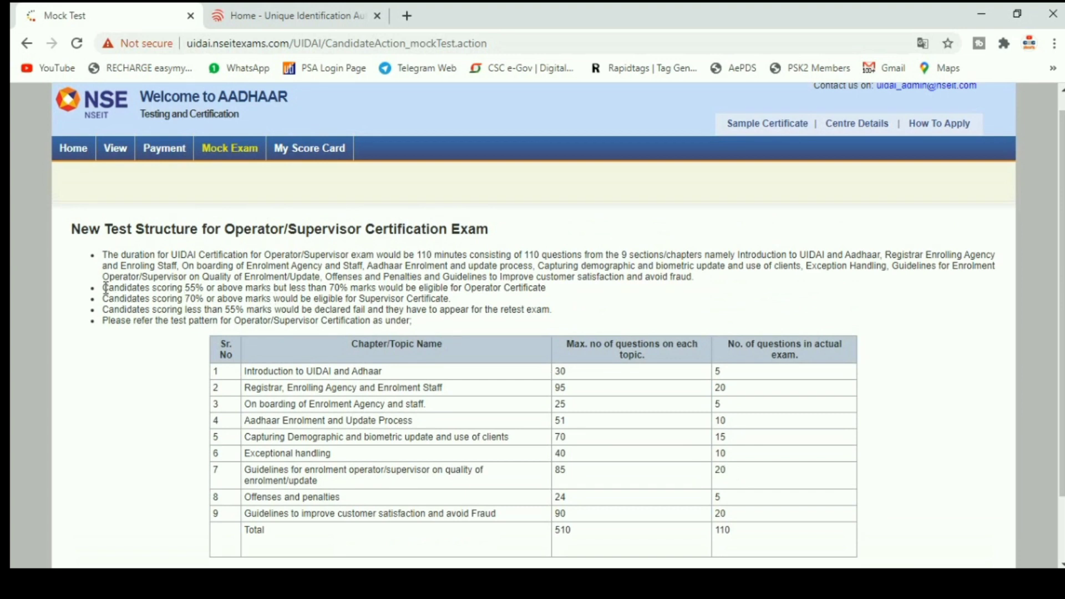
# Highlight the pass rules: 55% for the Operator certificate and 70% for Supervisor
pyautogui.moveTo(103, 289); pyautogui.dragTo(551, 287)
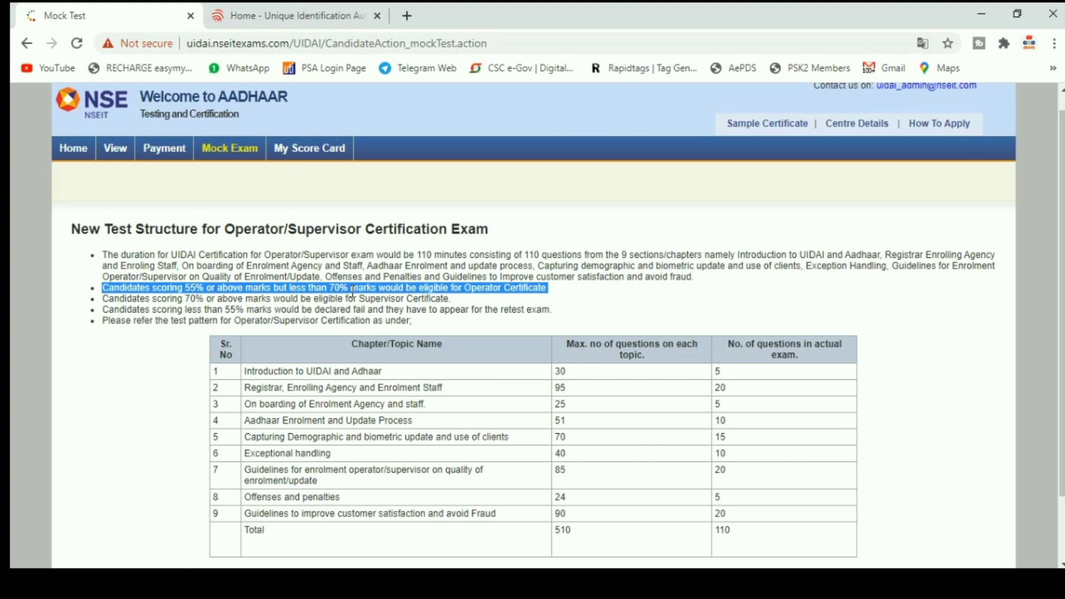
pyautogui.moveTo(102, 300); pyautogui.dragTo(459, 307)
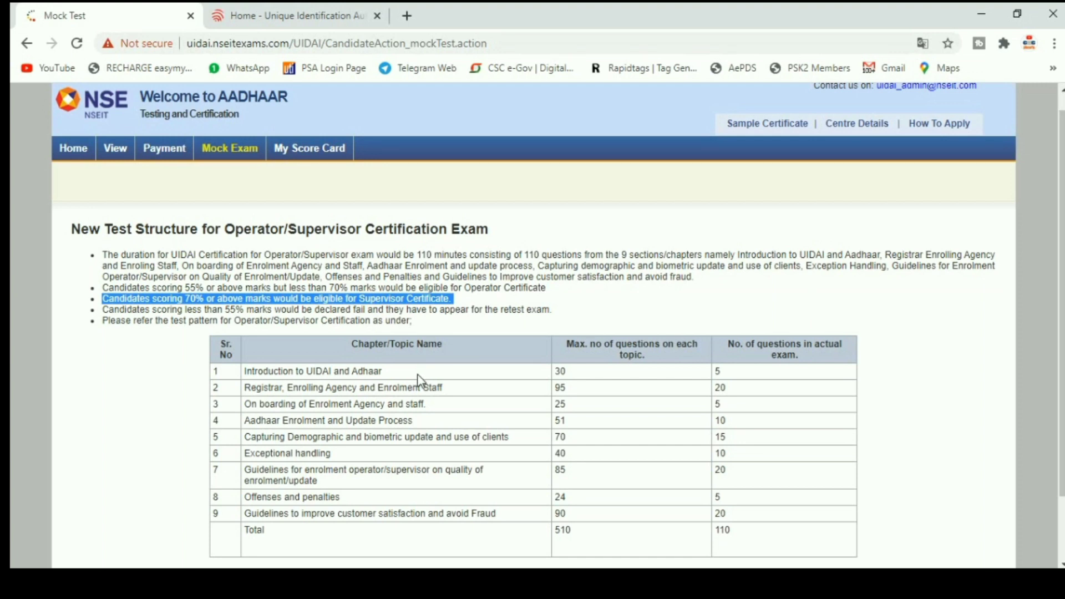
pyautogui.scroll(-2, 686, 465)
pyautogui.scroll(2, 558, 437)
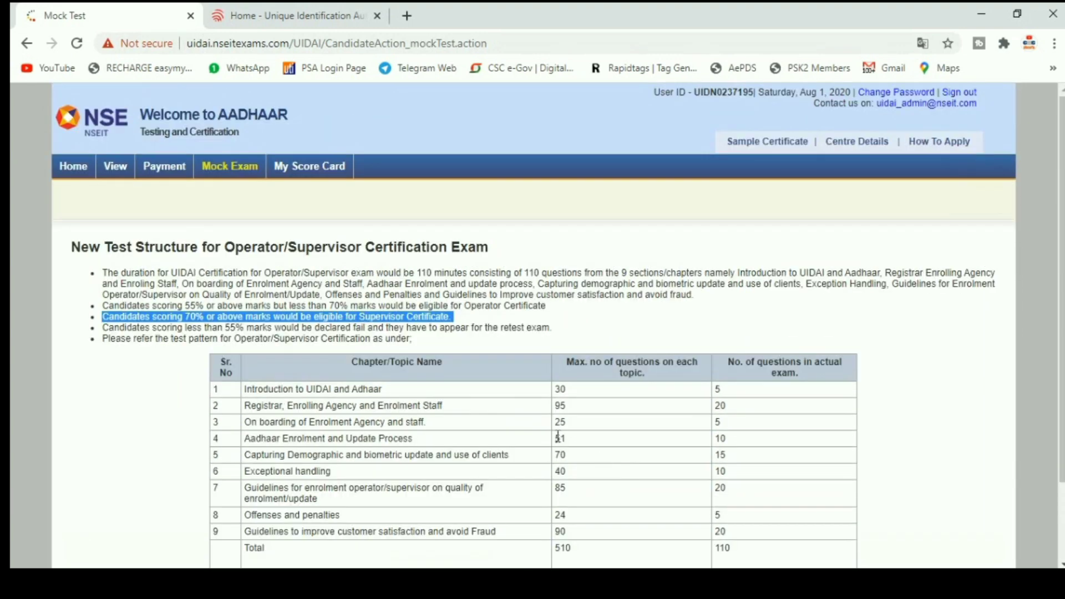